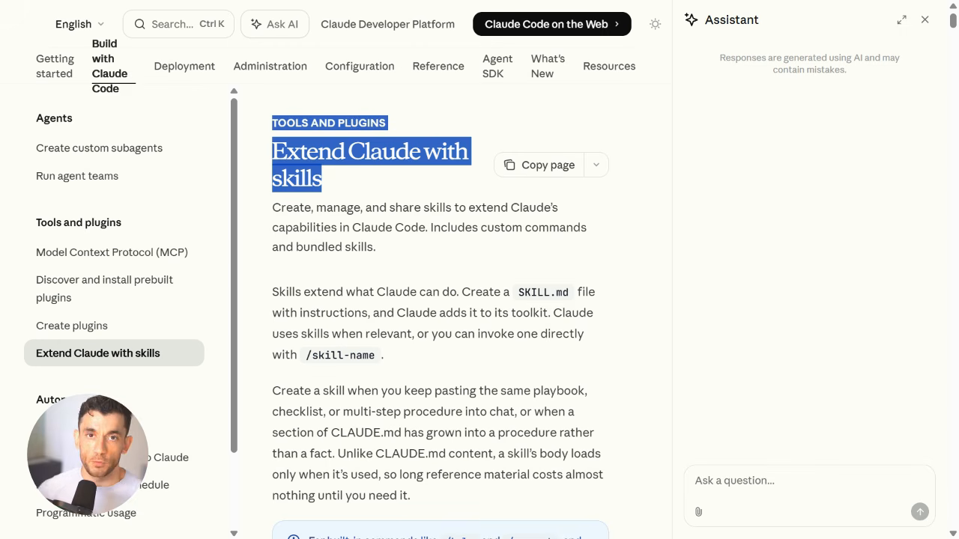
Step: Look over the intro of the Claude Code skills page and the add-source guidance in an untitled NotebookLM notebook
left_click(374, 182)
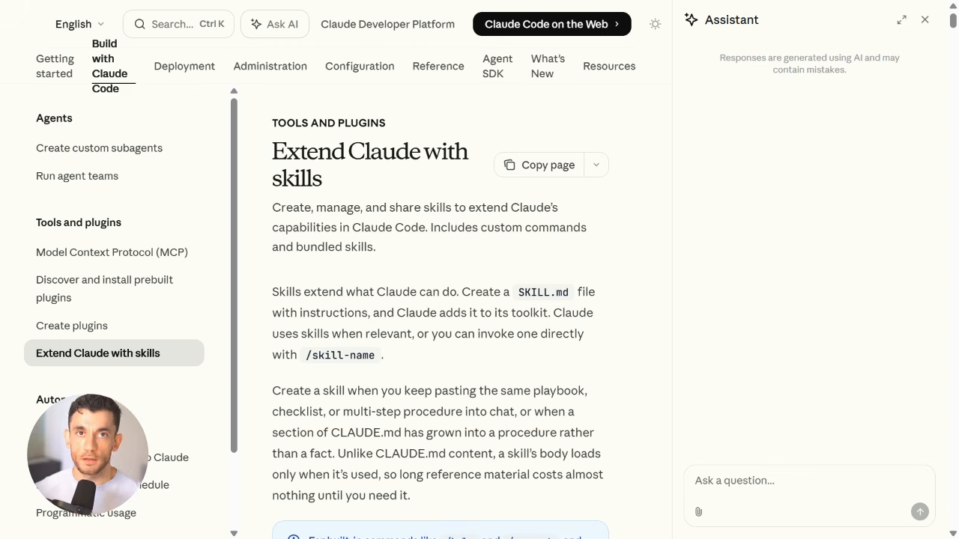
left_click_drag(272, 207, 375, 247)
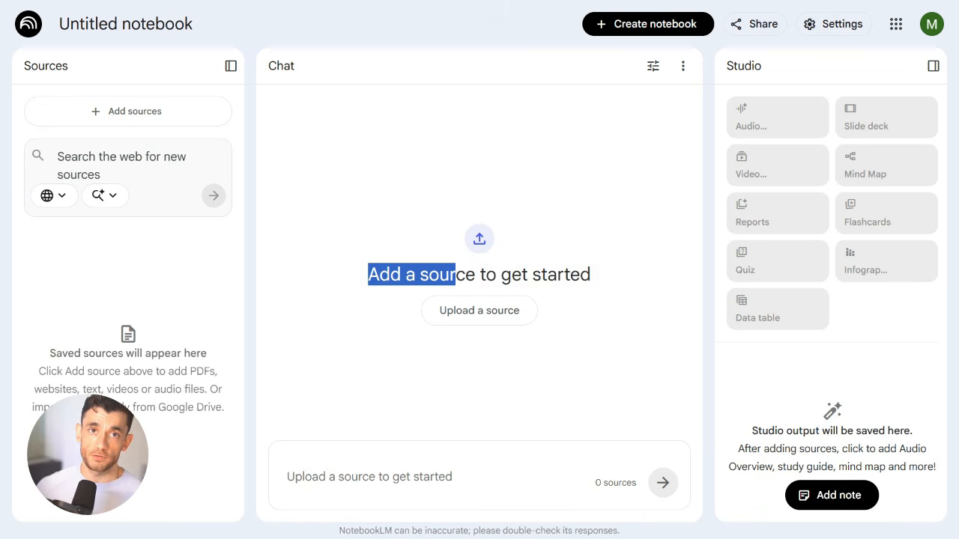
left_click_drag(452, 274, 590, 274)
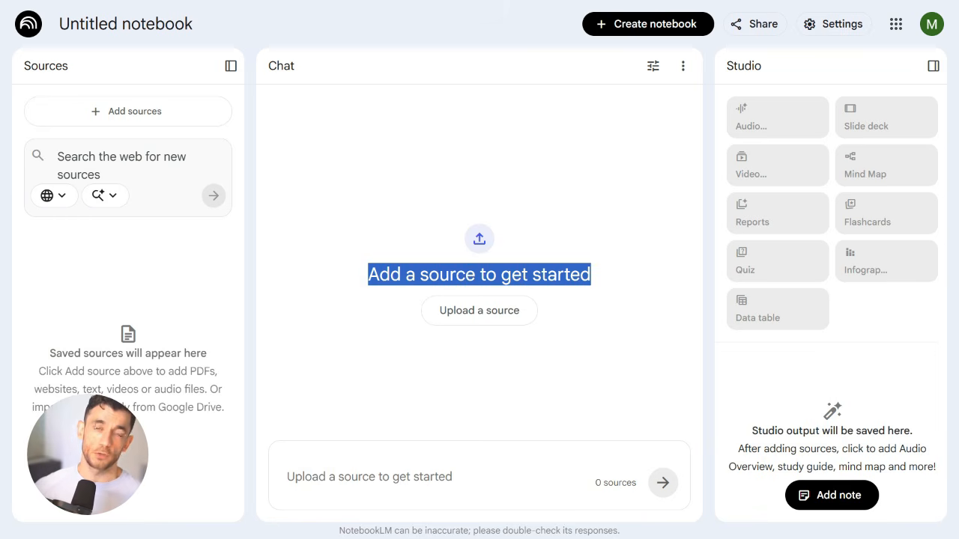
left_click(584, 297)
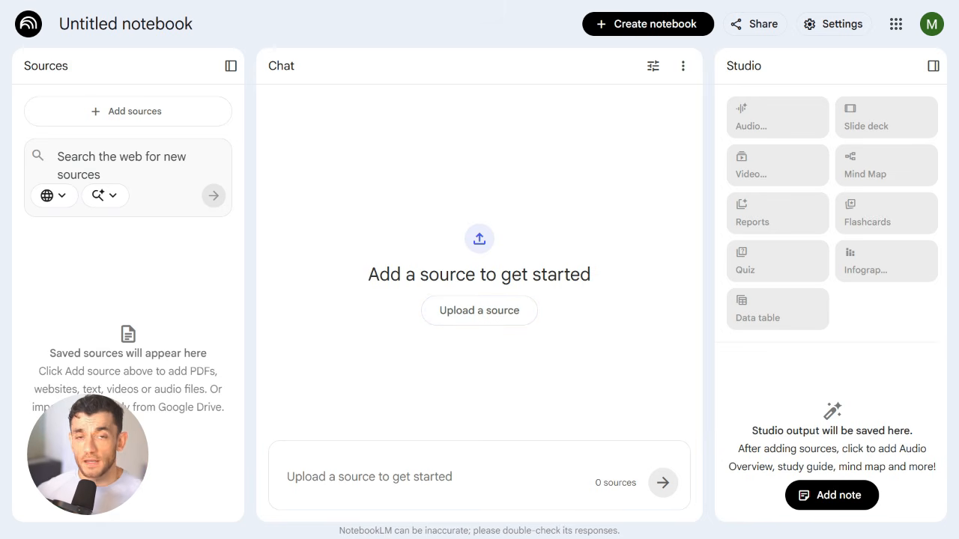
left_click_drag(50, 353, 223, 407)
left_click(224, 408)
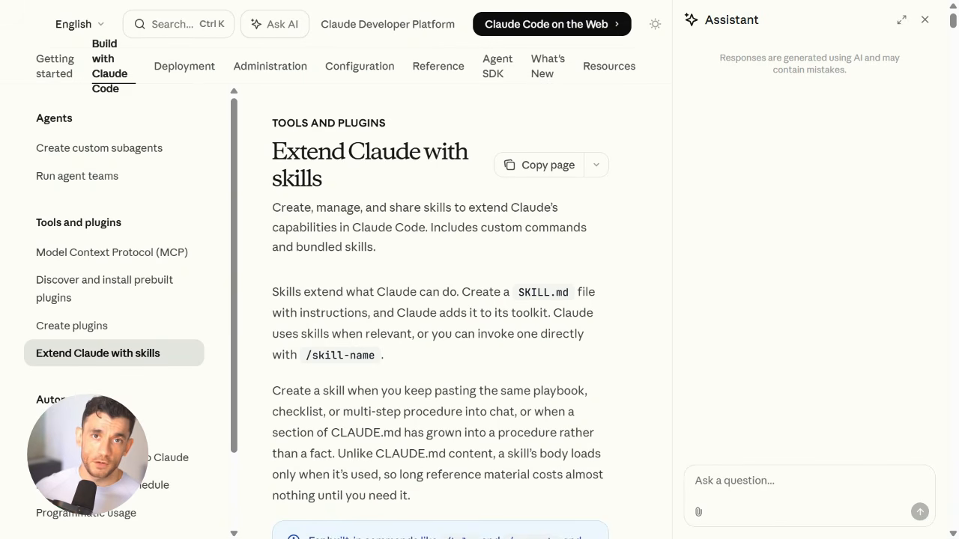
Step: Switch to the Claude Code docs and read the skills page from its title through the note on custom commands
left_click_drag(272, 123, 324, 180)
left_click(352, 181)
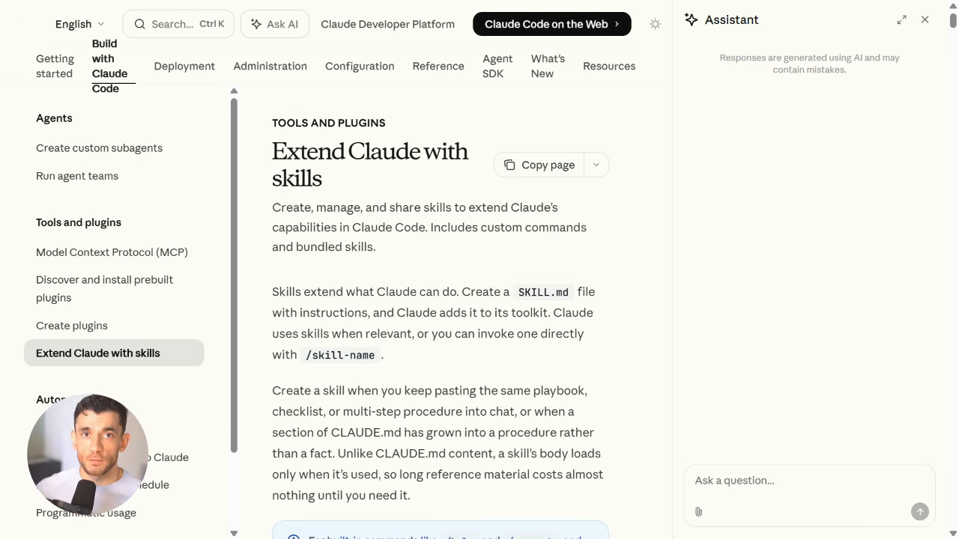
left_click_drag(272, 207, 375, 247)
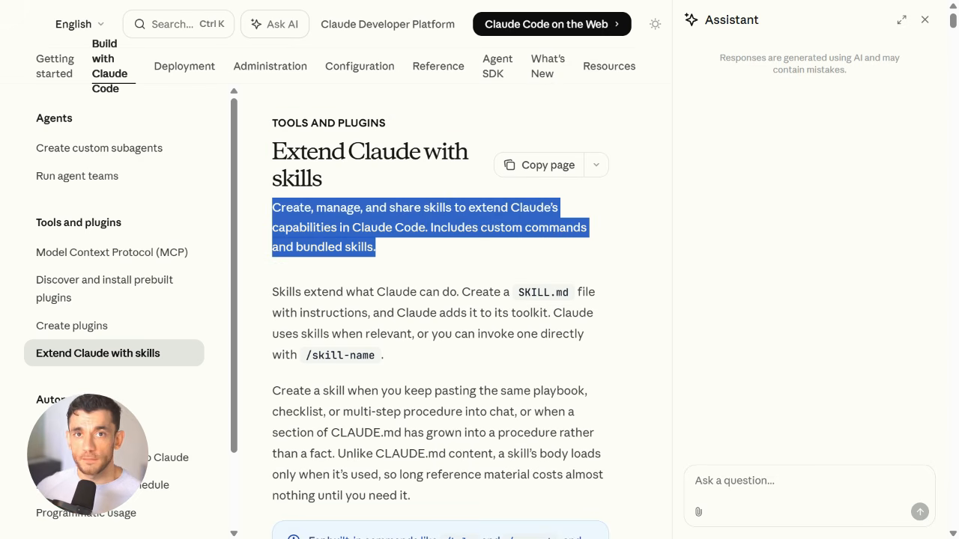
left_click(390, 250)
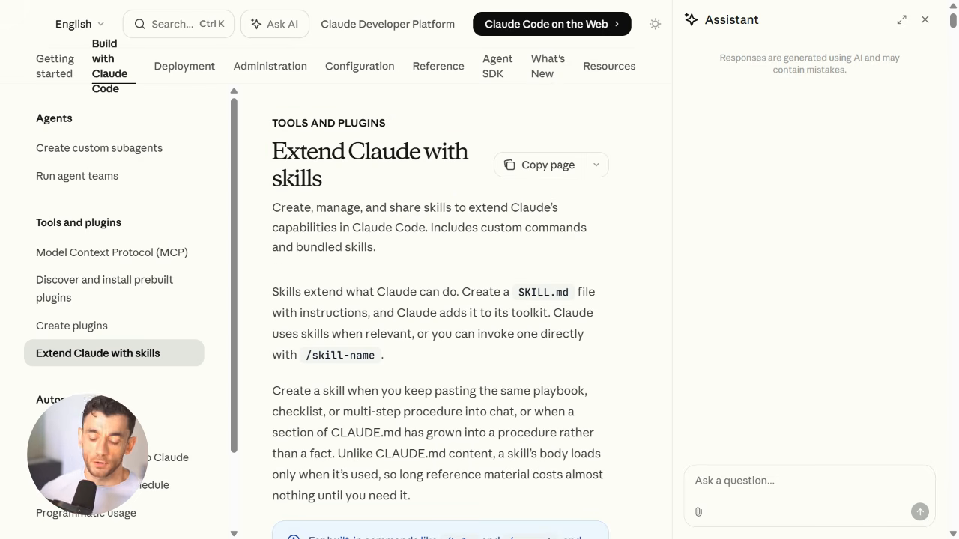
left_click_drag(271, 291, 384, 355)
left_click(389, 359)
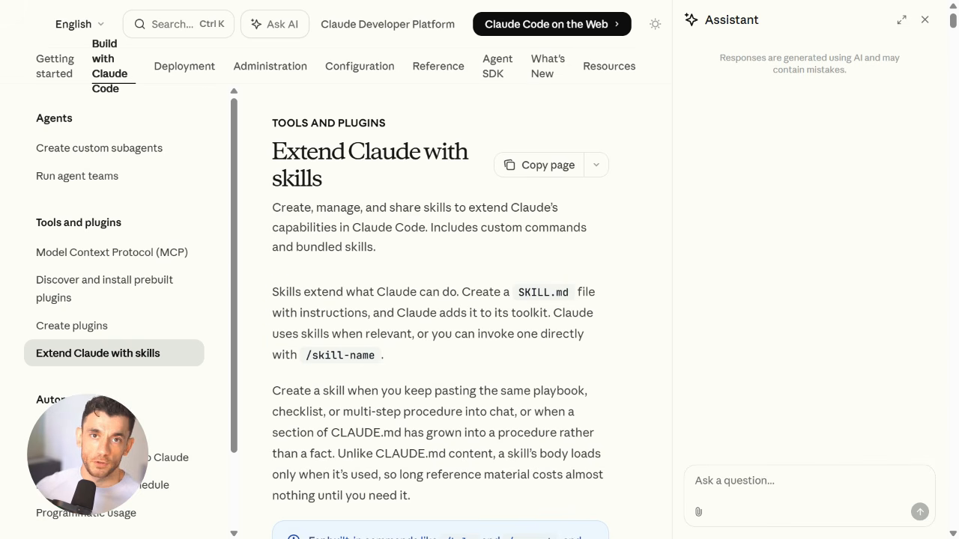
scroll(440, 300, "down", 5)
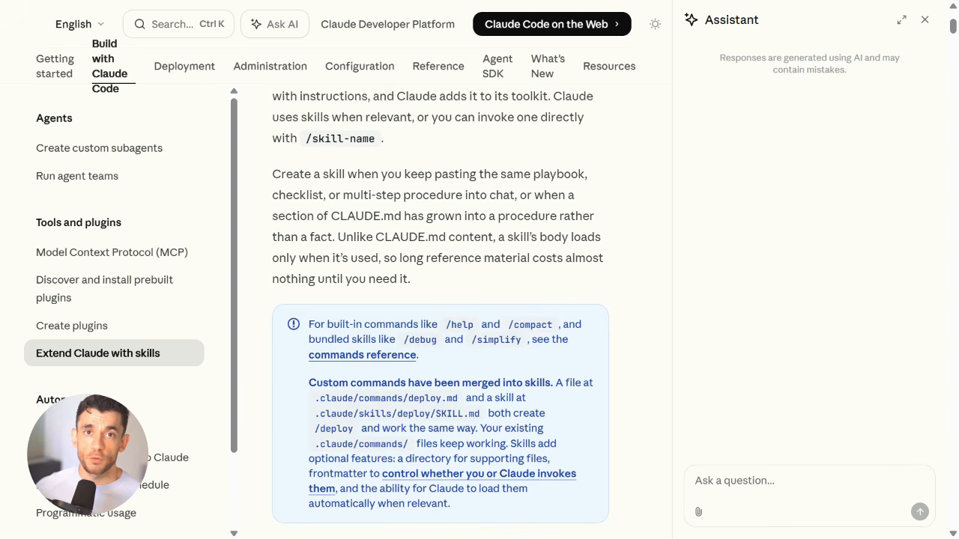
scroll(441, 311, "down", 6)
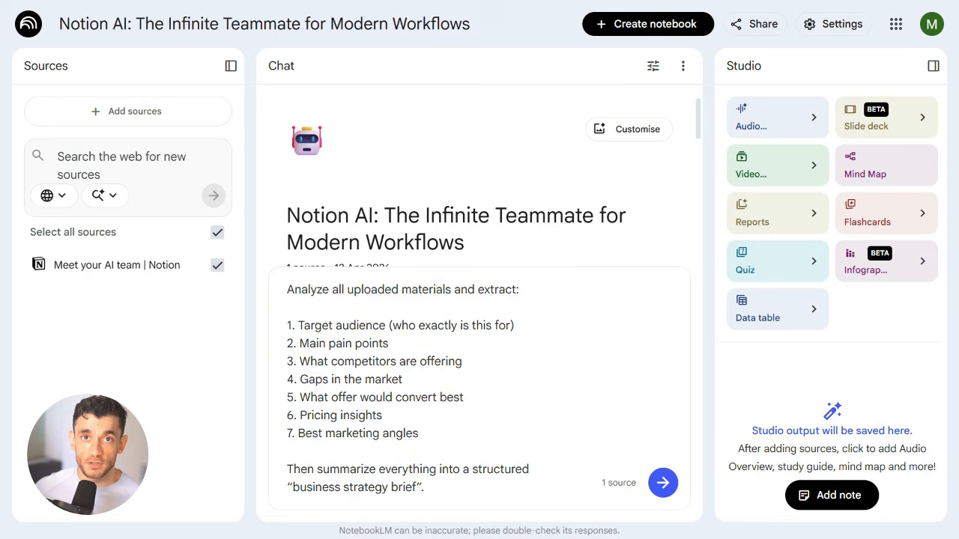
Step: Switch to the Notion AI notebook in NotebookLM and submit the prompt extracting seven market points into a structured "business strategy brief"
left_click_drag(287, 289, 424, 488)
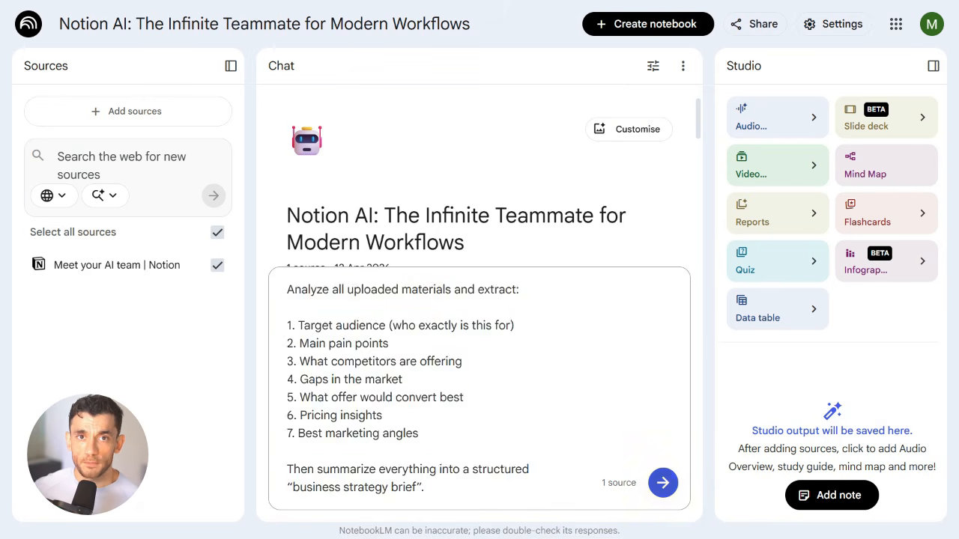
key("Return")
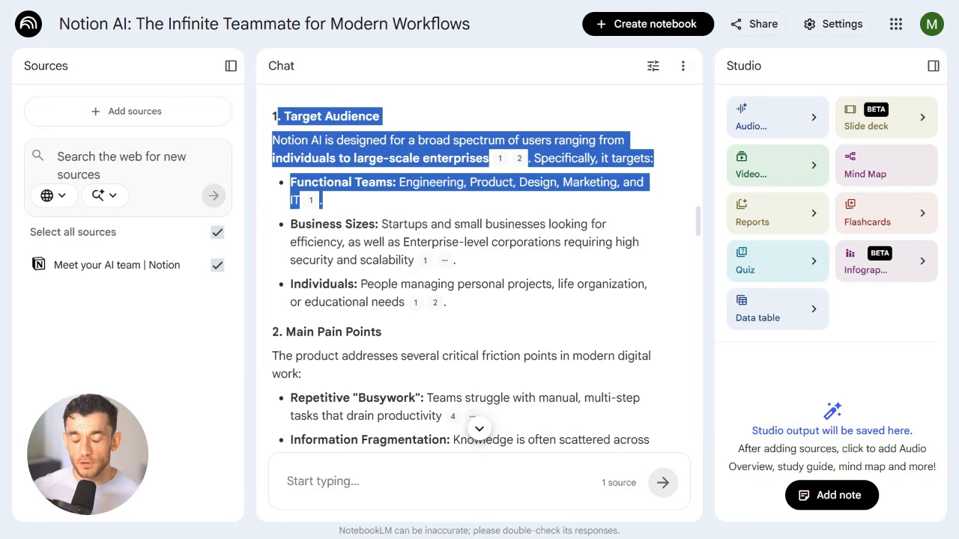
Step: Read the business strategy answer's sections on target audience, main pain points and competitor offerings
left_click_drag(323, 201, 449, 302)
left_click(450, 303)
scroll(479, 284, "down", 1)
scroll(486, 281, "down", 3)
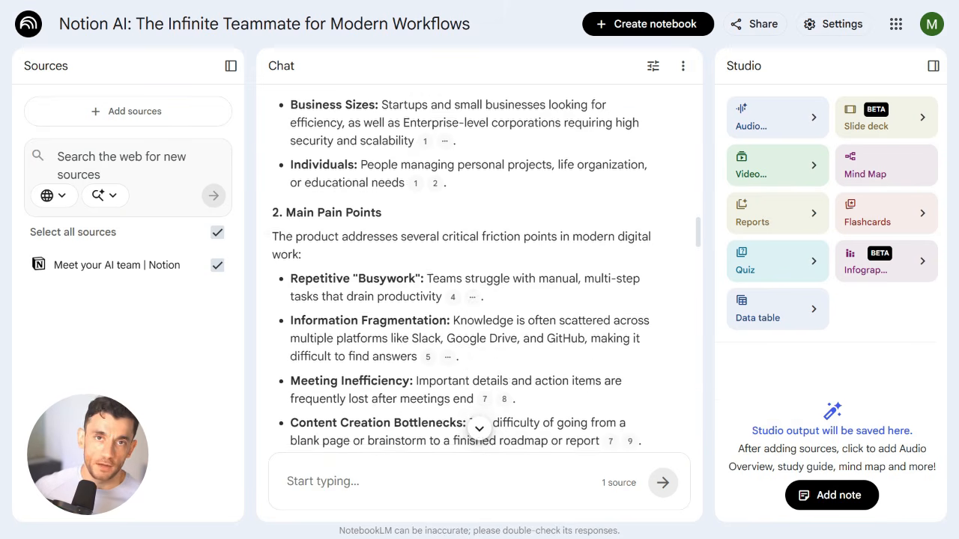
scroll(479, 274, "down", 1)
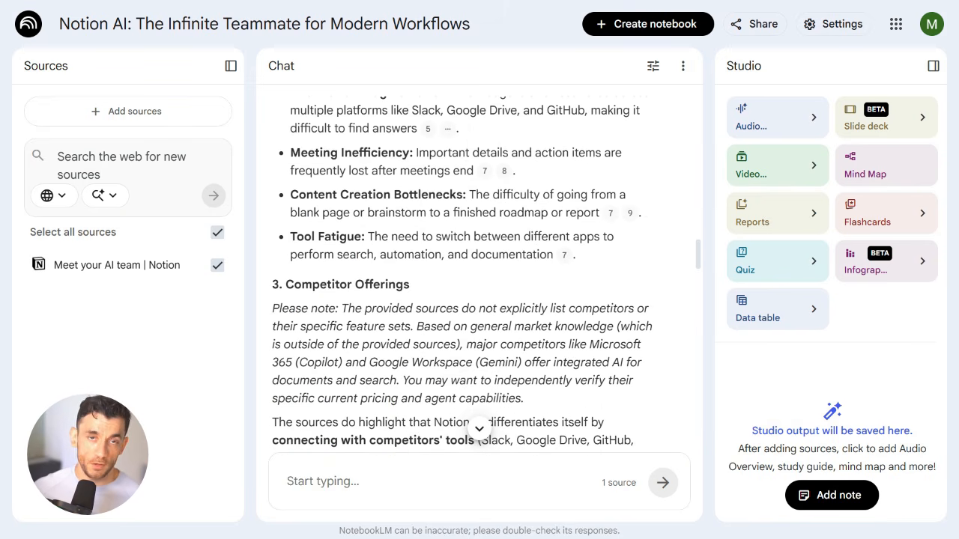
scroll(480, 274, "down", 4)
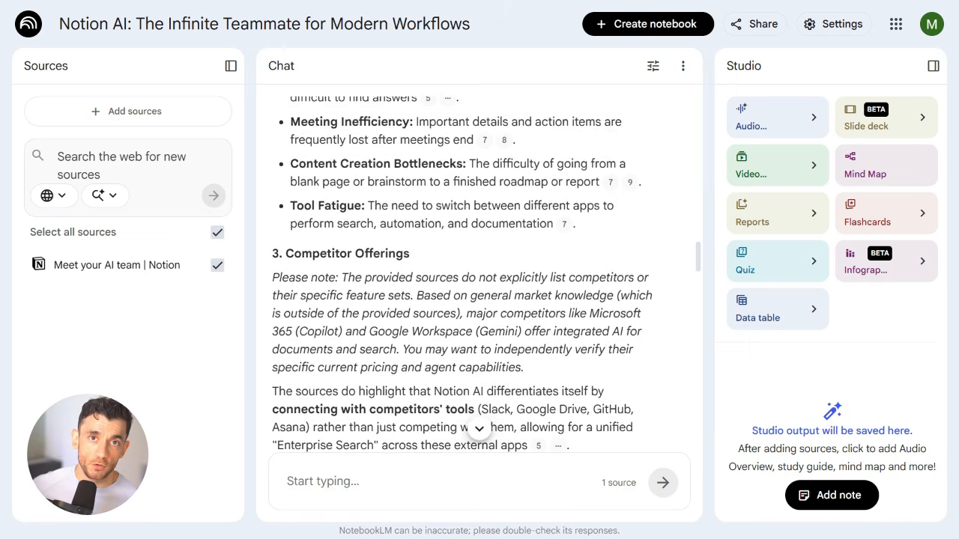
scroll(480, 274, "down", 3)
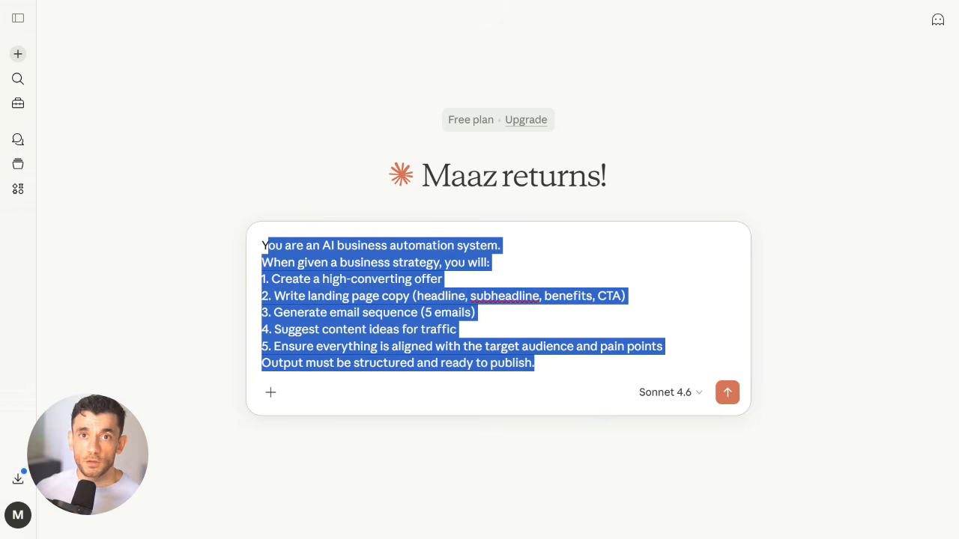
Step: Switch to Claude and submit the business automation system prompt covering offer, landing page copy, 5 emails and content ideas
key("Return")
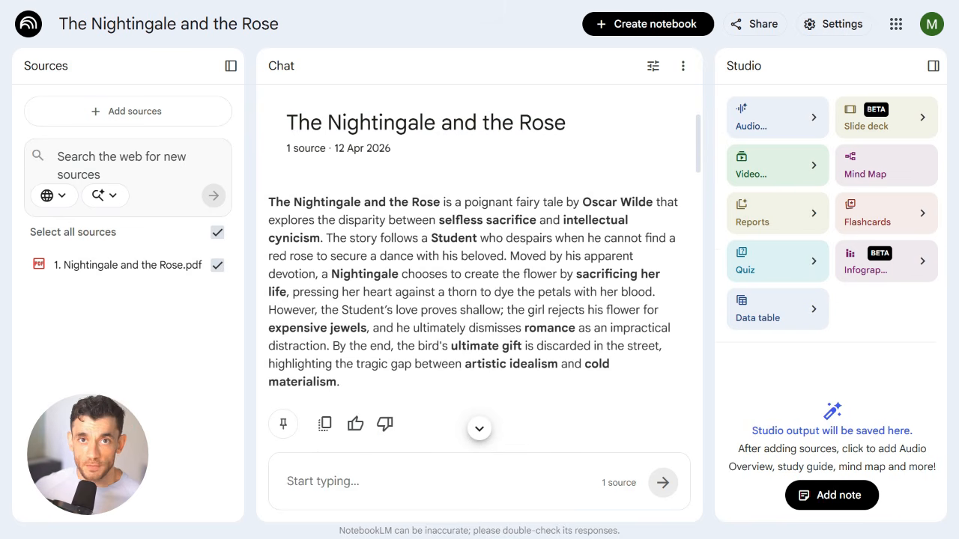
Step: Switch to The Nightingale and the Rose notebook in NotebookLM and ask it to make detail notes
left_click_drag(268, 202, 339, 381)
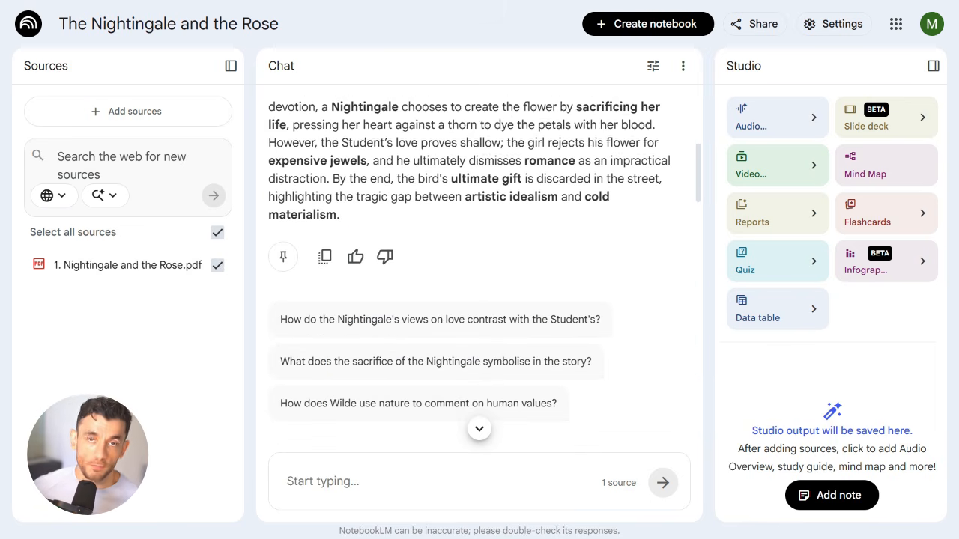
type("mak detail notes")
key("Return")
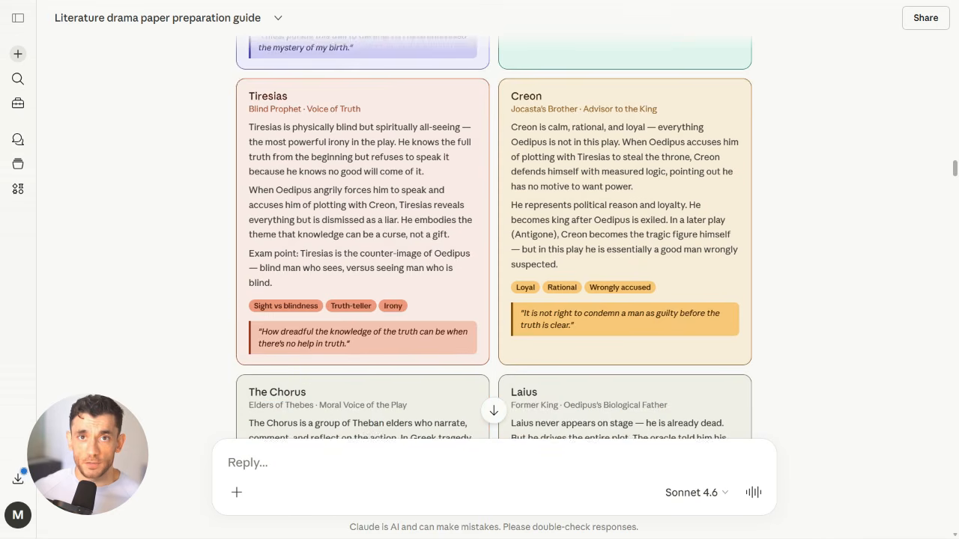
Step: Switch to Claude's literature drama guide and review the character cards for the Oedipus play and Hamlet
scroll(493, 225, "down", 1)
scroll(494, 225, "down", 3)
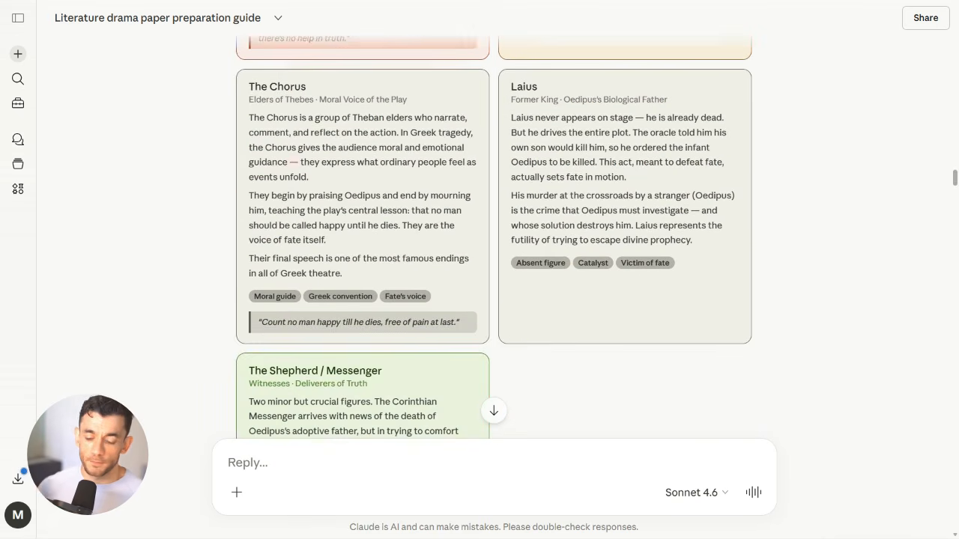
scroll(494, 224, "down", 3)
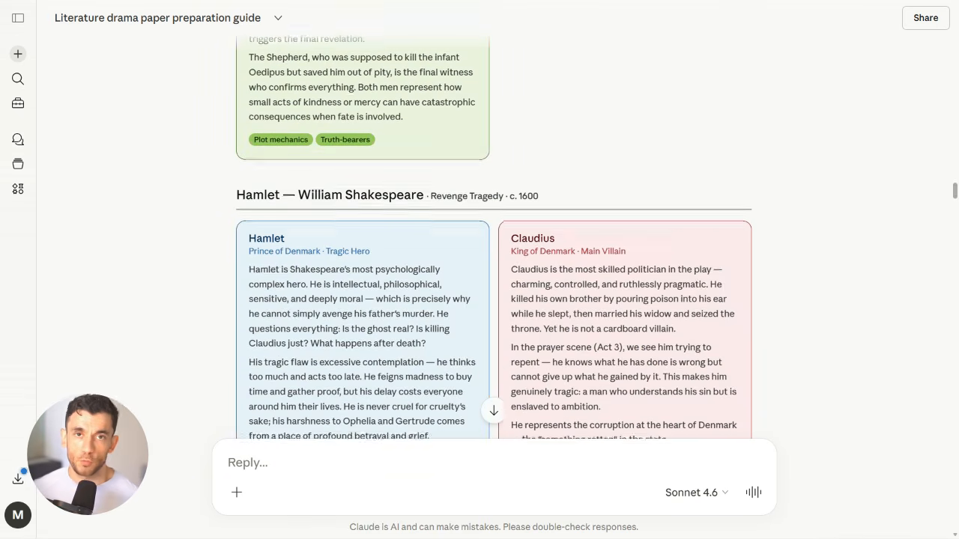
scroll(494, 224, "down", 10)
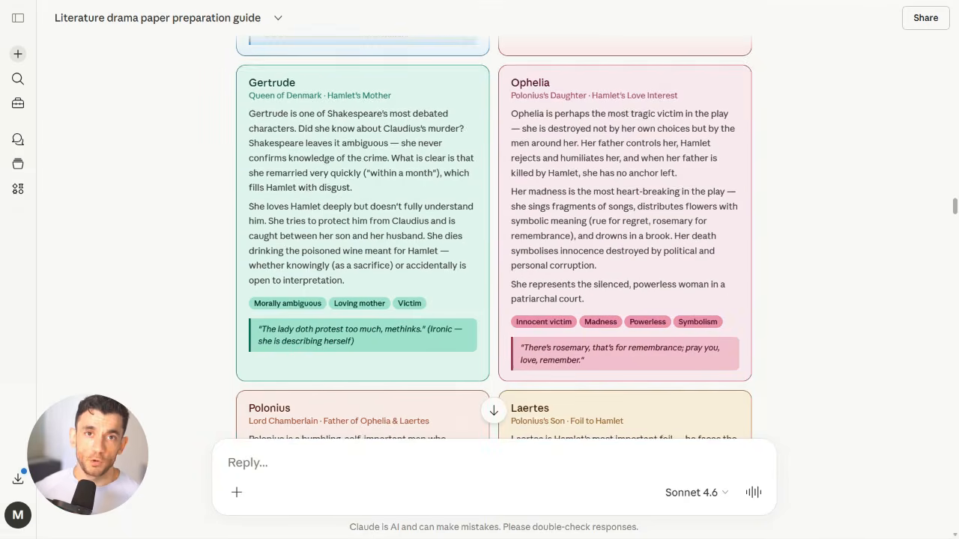
scroll(494, 225, "down", 10)
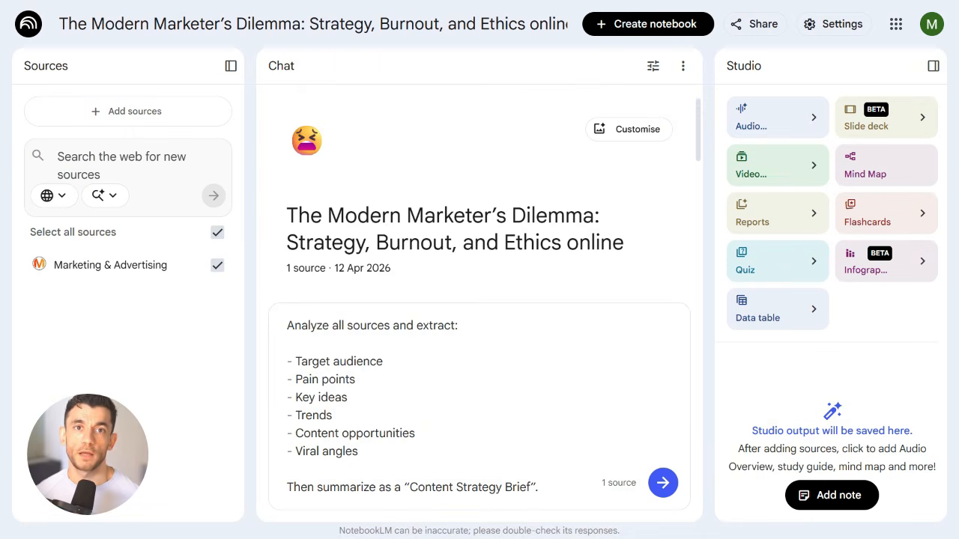
Step: Switch to the Modern Marketer's Dilemma notebook in NotebookLM and submit the prompt extracting audience, pain points and trends into a "Content Strategy Brief"
left_click_drag(287, 325, 416, 434)
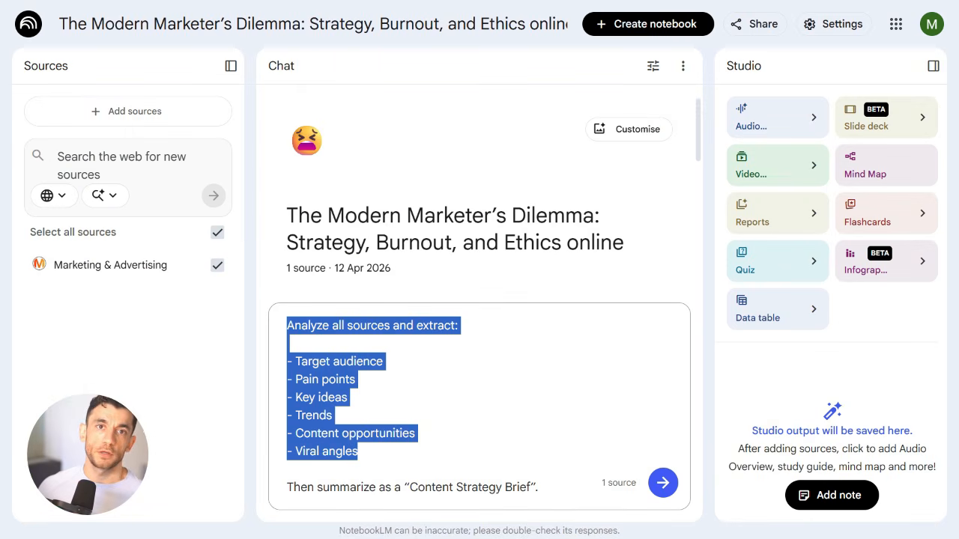
left_click(358, 451)
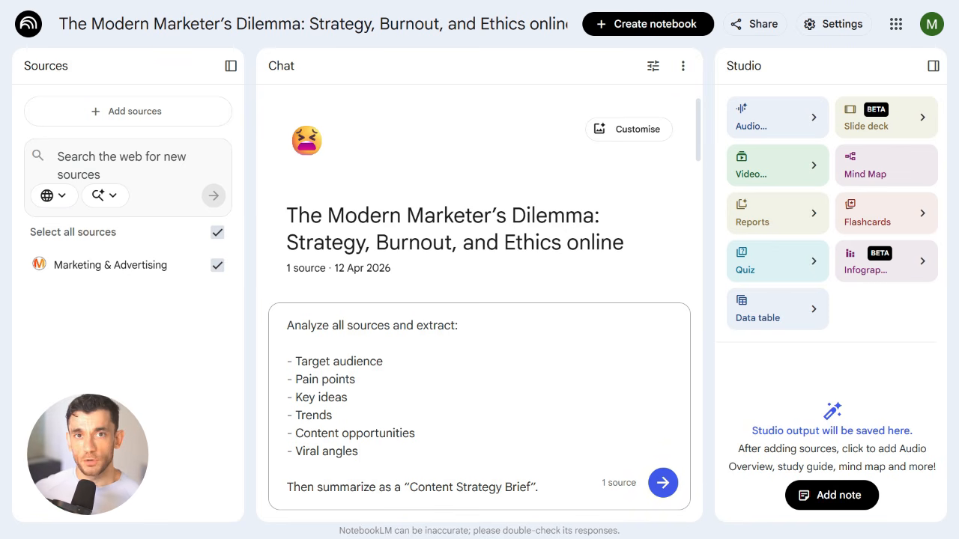
key("Return")
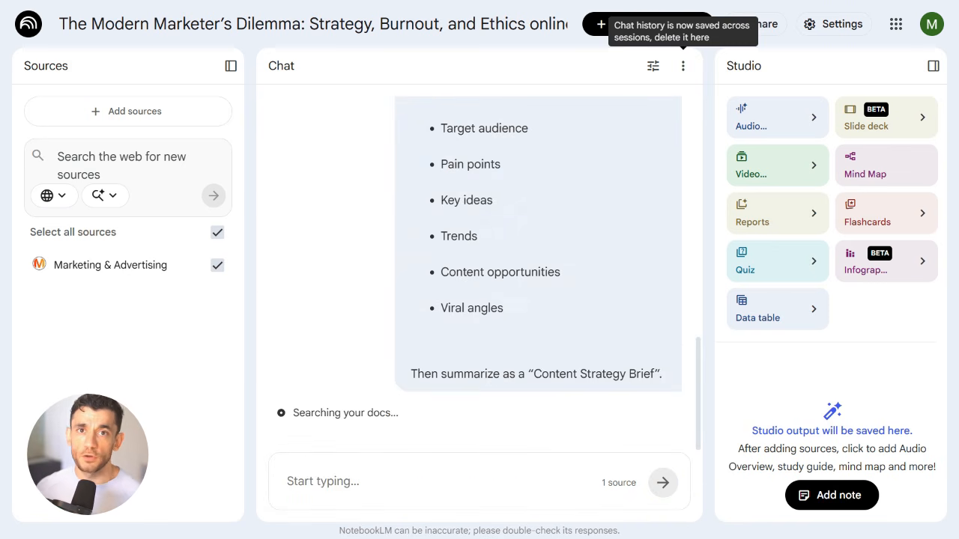
Step: Read the content strategy answer's introduction and its Target Audience section
left_click_drag(273, 177, 466, 212)
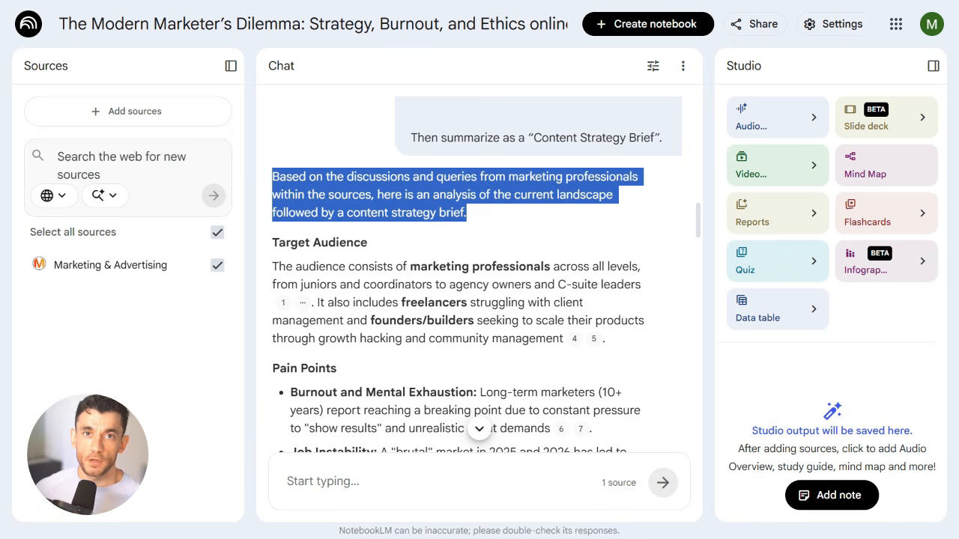
left_click(466, 213)
scroll(479, 270, "down", 1)
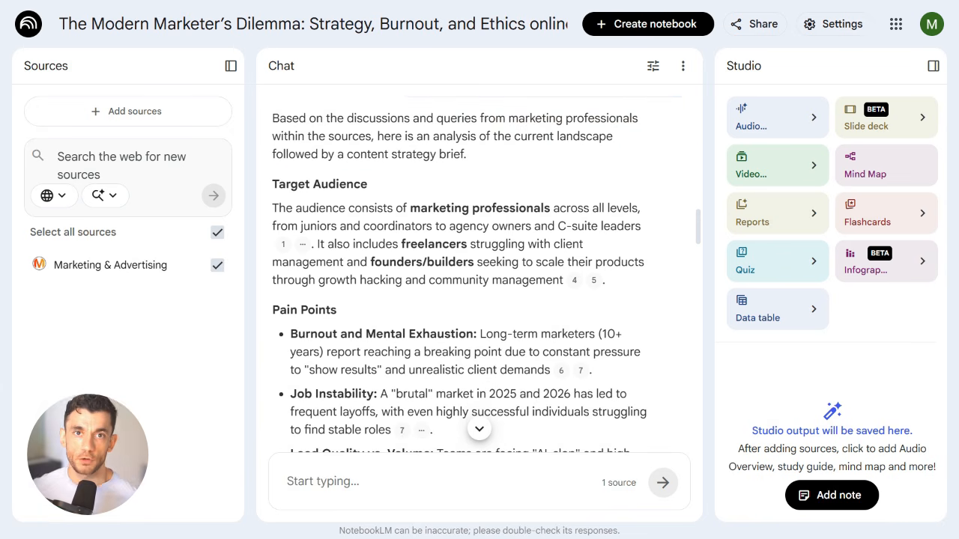
left_click_drag(272, 184, 605, 279)
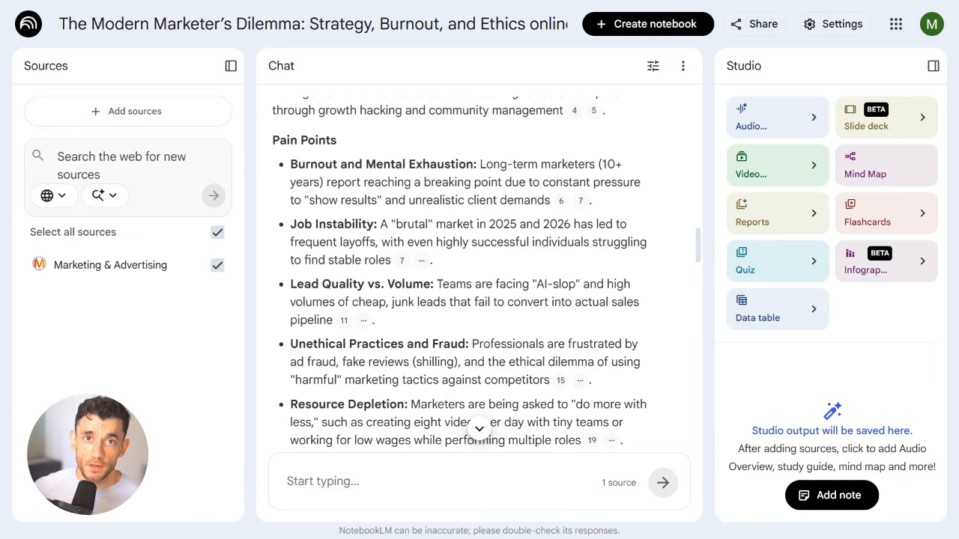
Step: Examine the Pain Points section of the content strategy answer, from burnout through unethical practices to resource depletion
scroll(479, 262, "down", 1)
left_click_drag(290, 200, 352, 236)
left_click(352, 236)
scroll(480, 262, "down", 1)
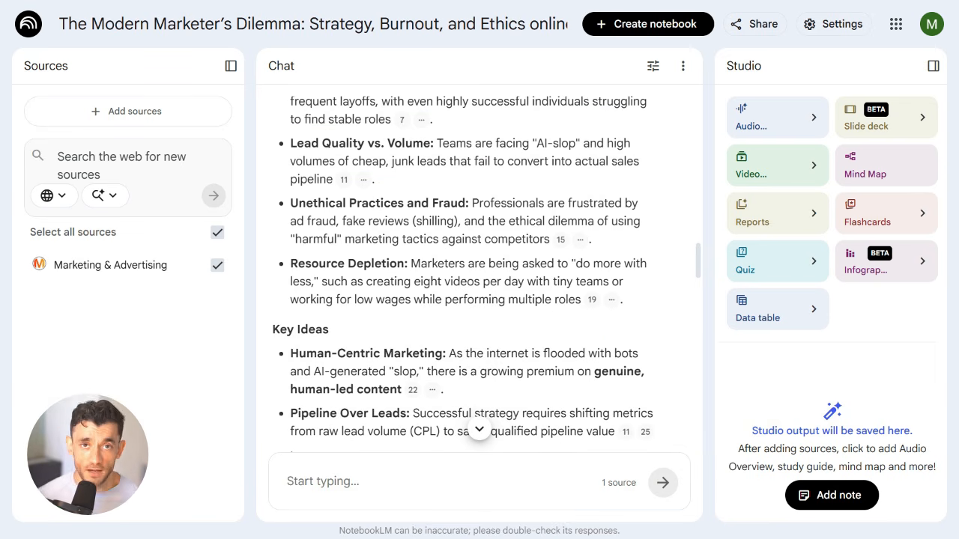
left_click_drag(290, 203, 549, 239)
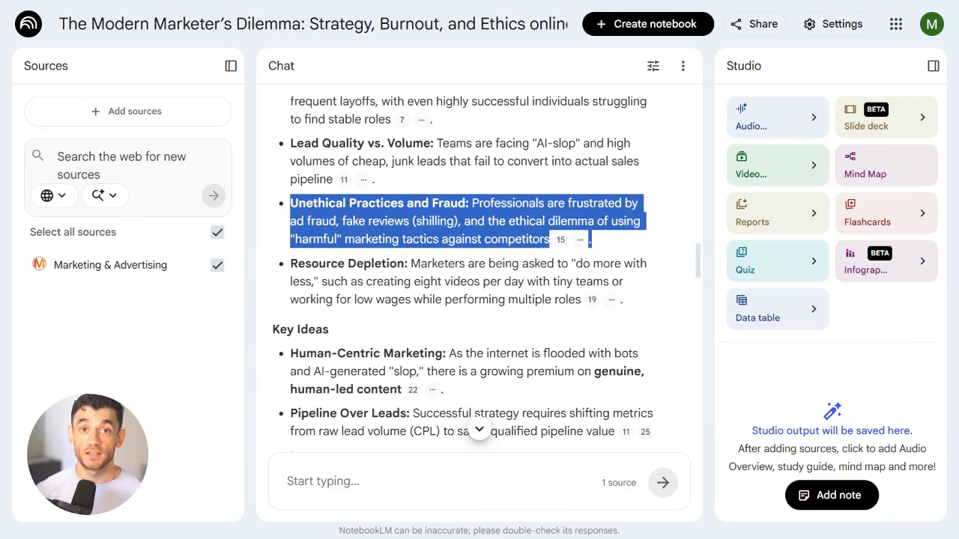
left_click(549, 239)
scroll(479, 262, "down", 1)
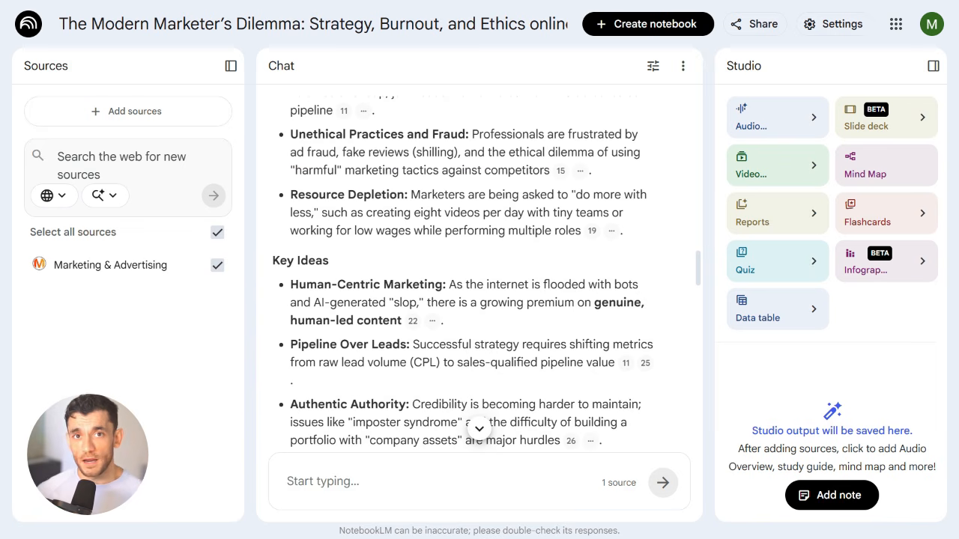
left_click_drag(289, 194, 581, 230)
left_click(580, 230)
scroll(479, 263, "down", 1)
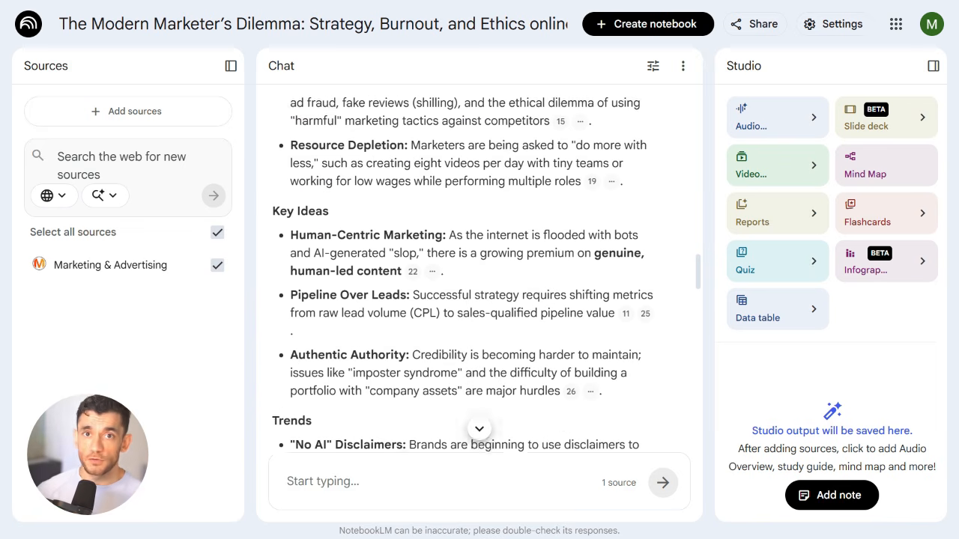
Step: Examine the Key Ideas section of the content strategy answer and continue to the Trends section
left_click_drag(272, 187, 616, 289)
left_click(616, 289)
scroll(462, 279, "down", 1)
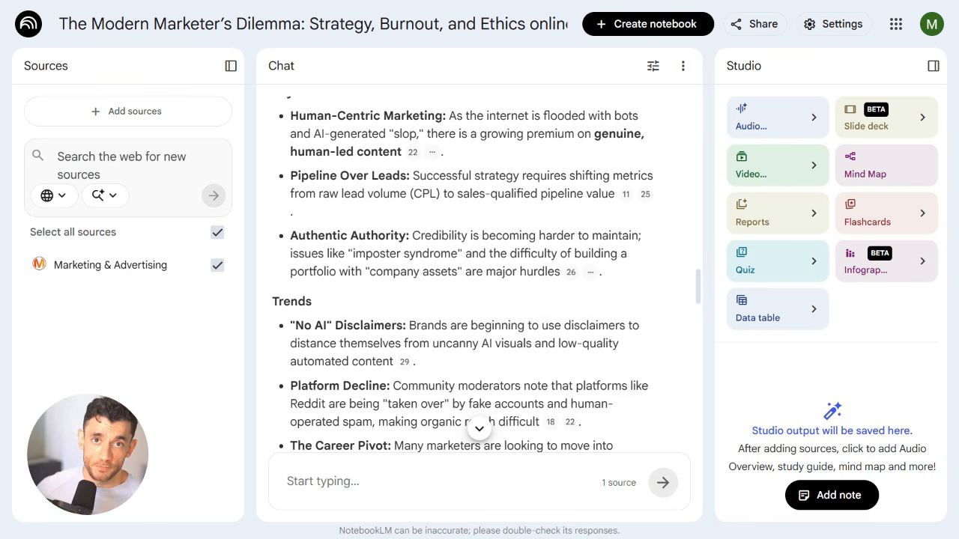
Step: Examine the Authentic Authority idea and the Trends section of the content strategy answer, through the Career Pivot point
left_click_drag(291, 235, 560, 271)
left_click(560, 271)
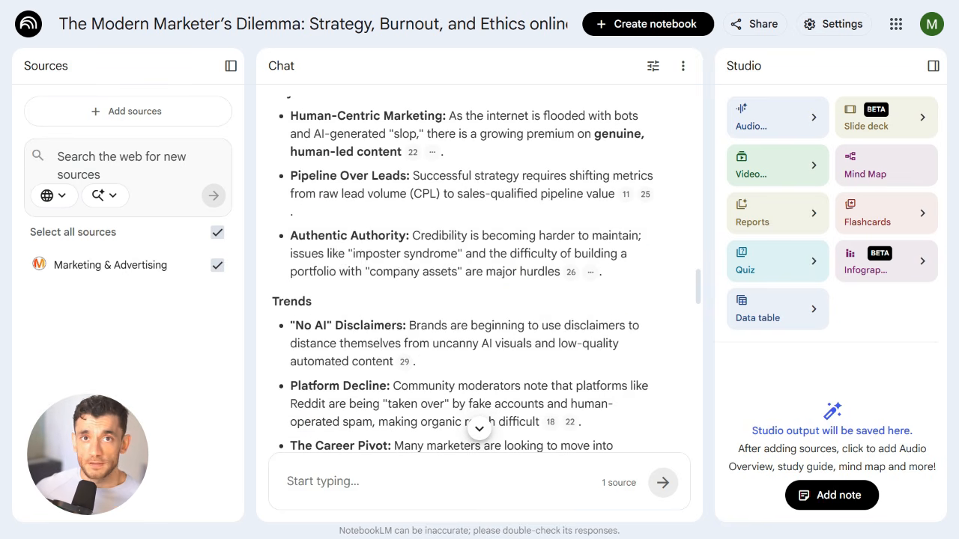
scroll(560, 271, "down", 1)
left_click_drag(272, 185, 521, 271)
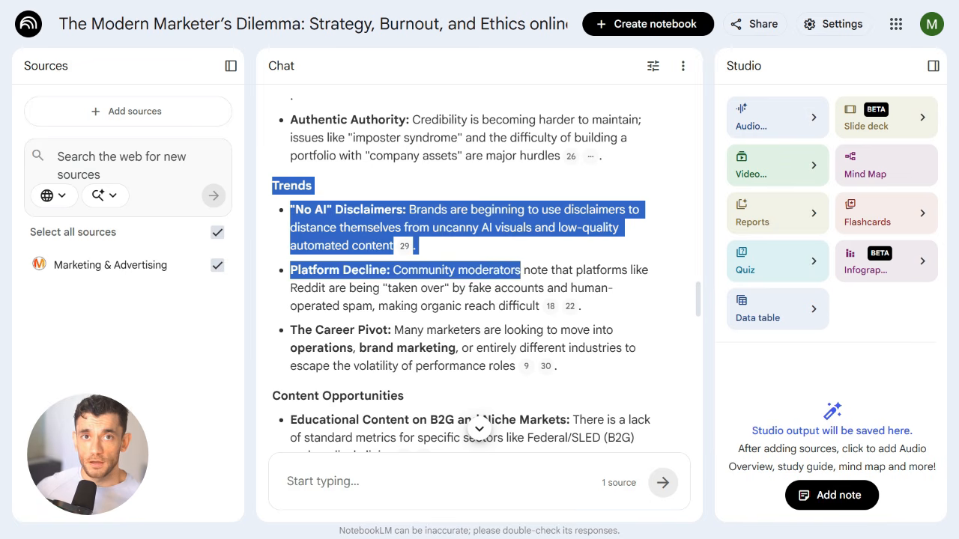
left_click(521, 271)
scroll(521, 271, "down", 1)
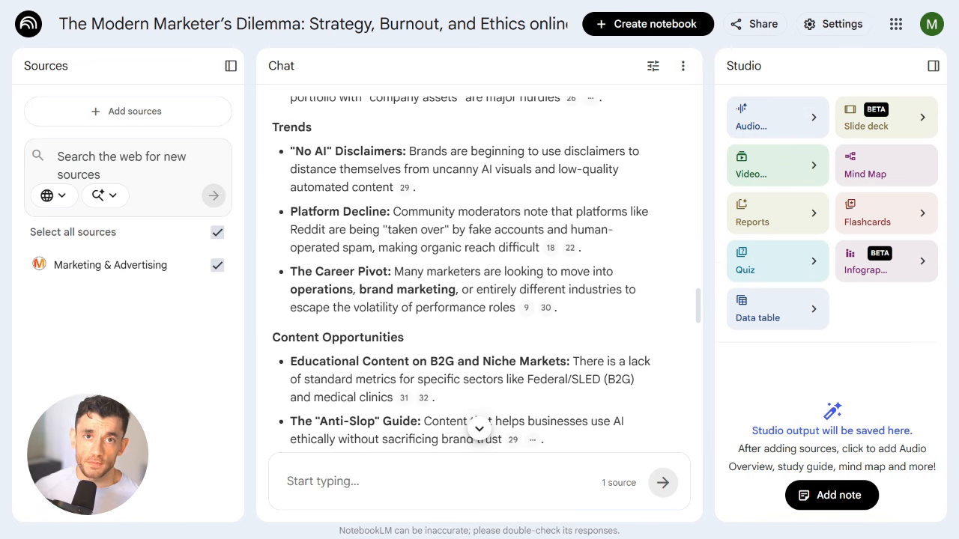
left_click_drag(290, 271, 556, 307)
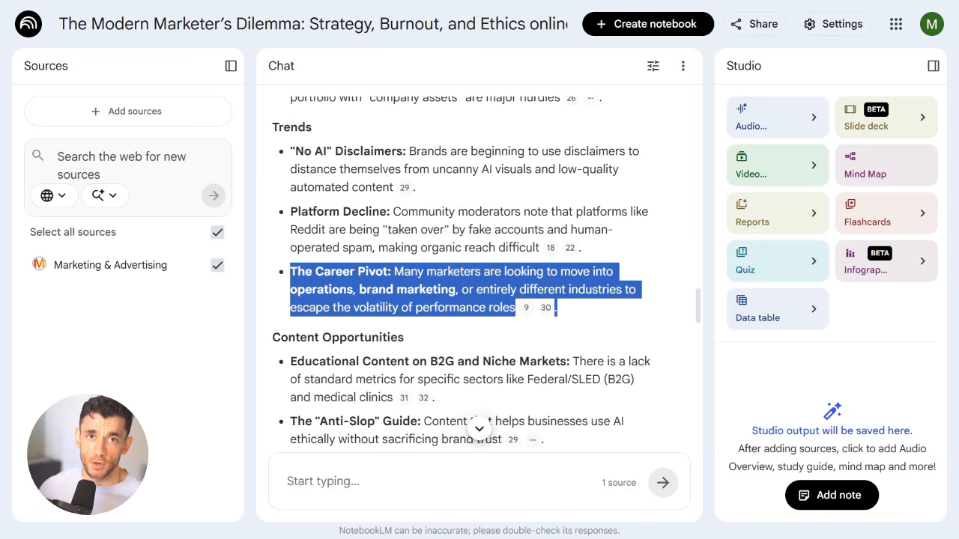
left_click(556, 307)
Step: Read the Content Opportunities and Viral Angles sections of the content strategy answer
scroll(556, 308, "down", 1)
scroll(556, 307, "down", 2)
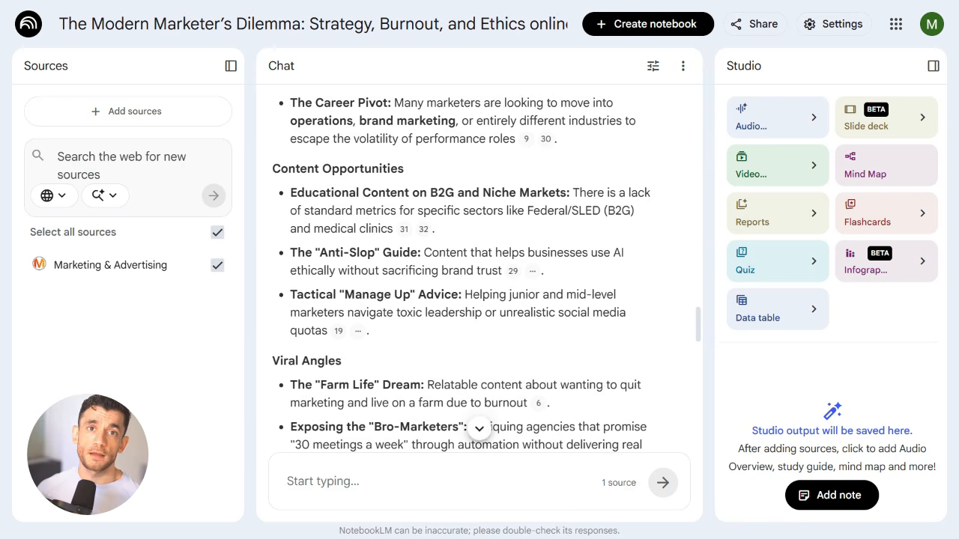
scroll(479, 269, "down", 2)
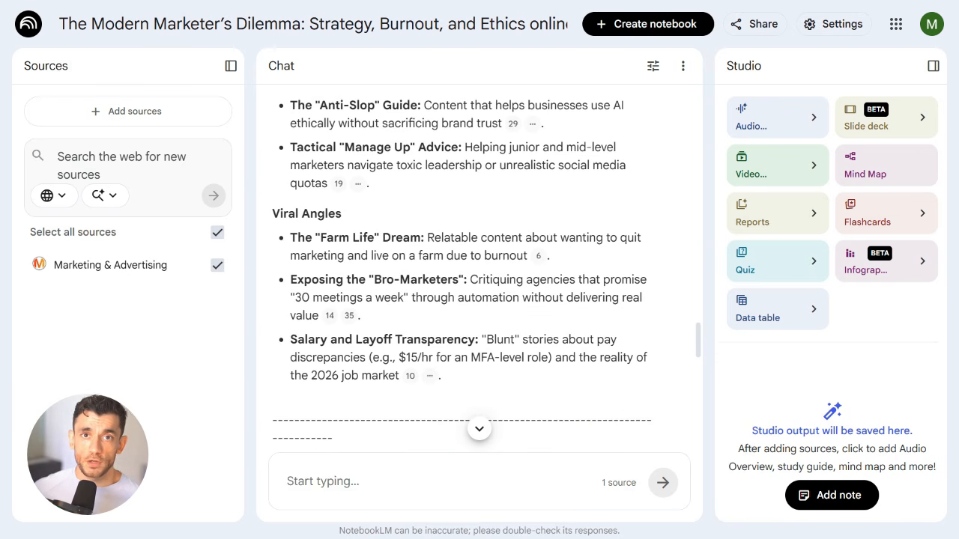
left_click_drag(272, 214, 405, 376)
left_click(405, 375)
scroll(480, 270, "down", 2)
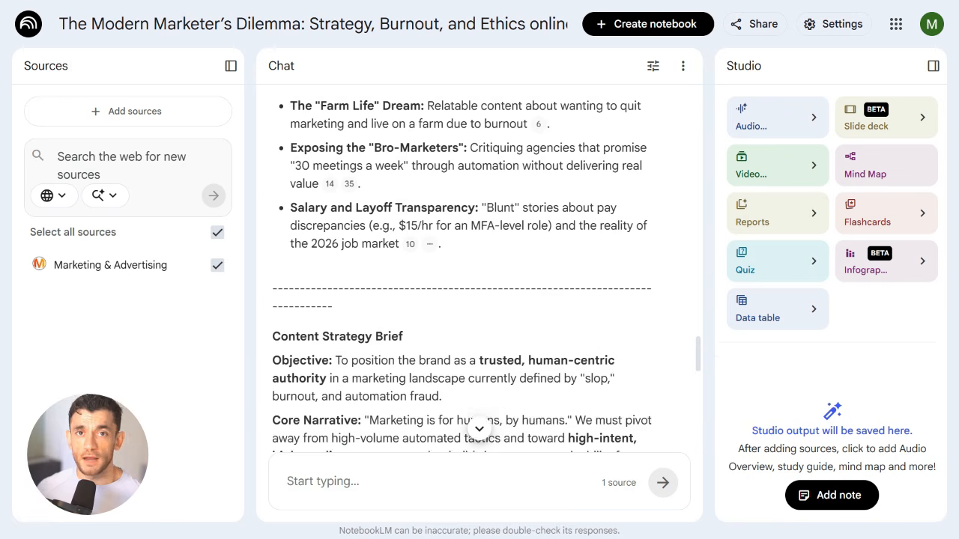
Step: Read the closing Content Strategy Brief, covering its objective, core narrative, content pillars and execution guidelines
scroll(479, 270, "down", 3)
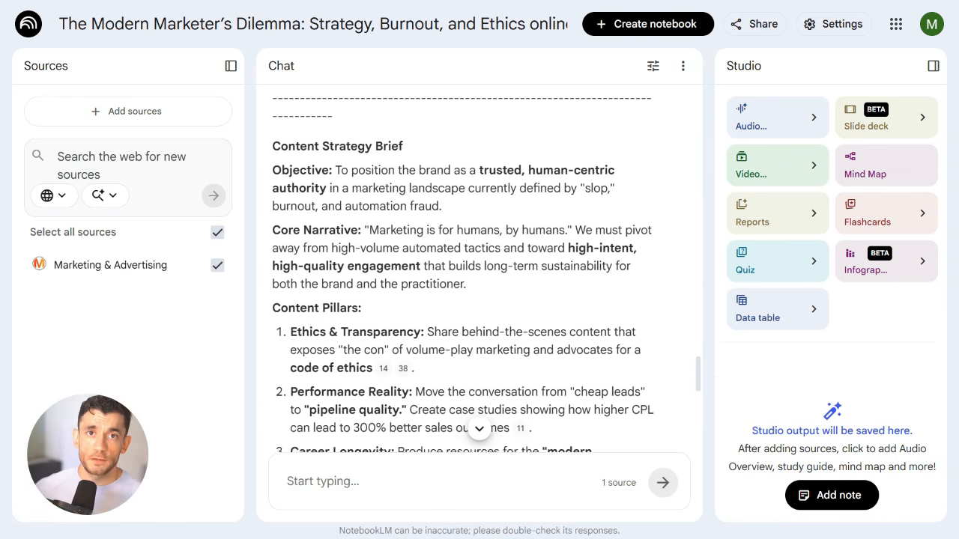
scroll(479, 270, "down", 4)
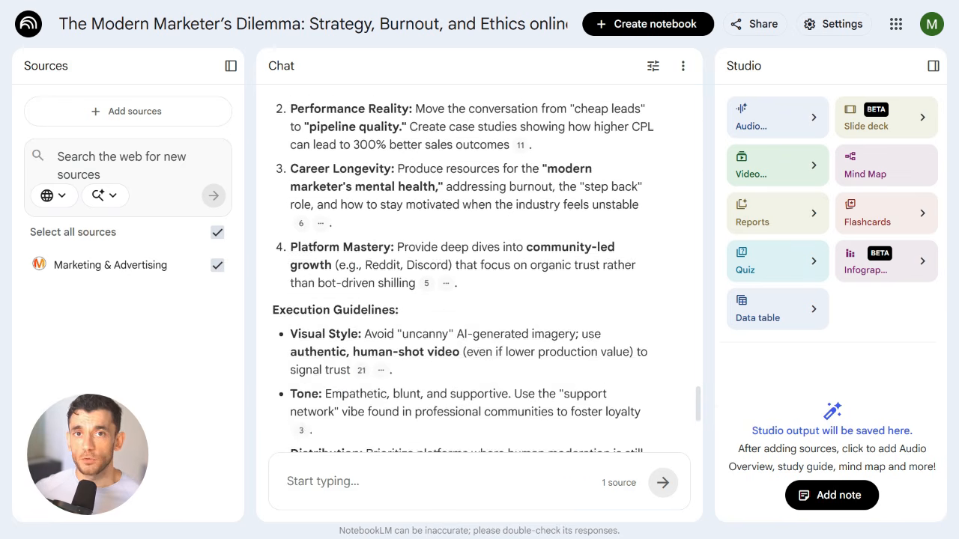
scroll(479, 270, "down", 2)
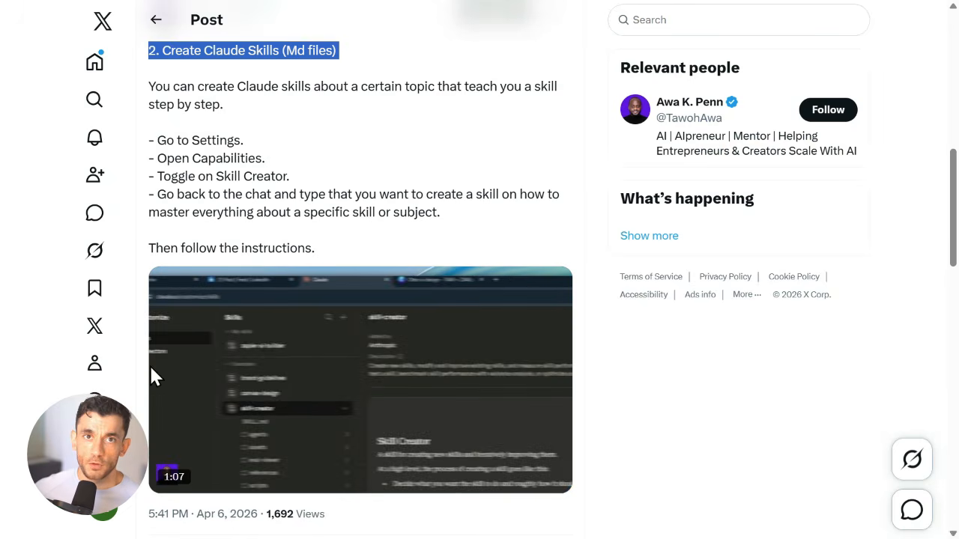
Step: Review the Claude Skills instructions in the X post and the Claude Code documentation on bundled skills and creating a first skill
left_click_drag(338, 50, 315, 248)
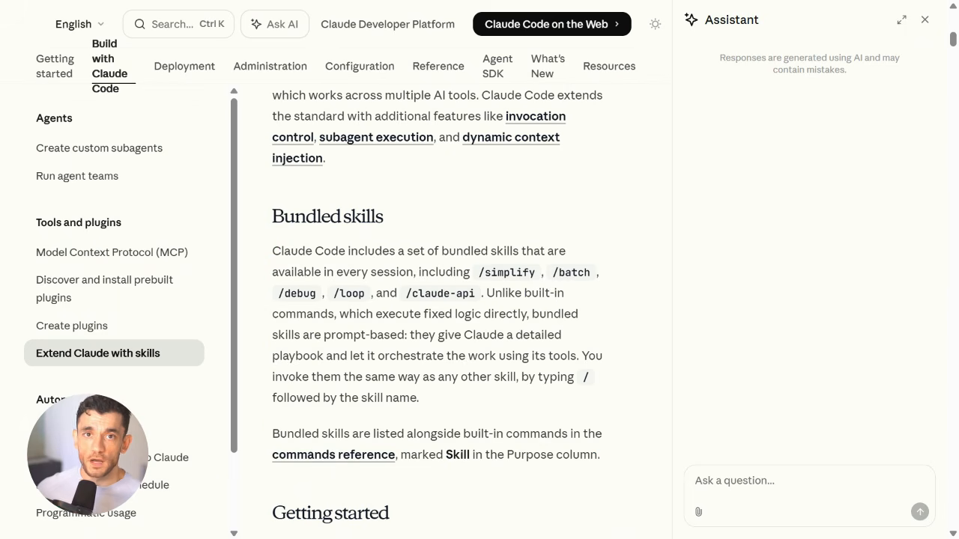
scroll(437, 306, "down", 2)
scroll(436, 306, "down", 5)
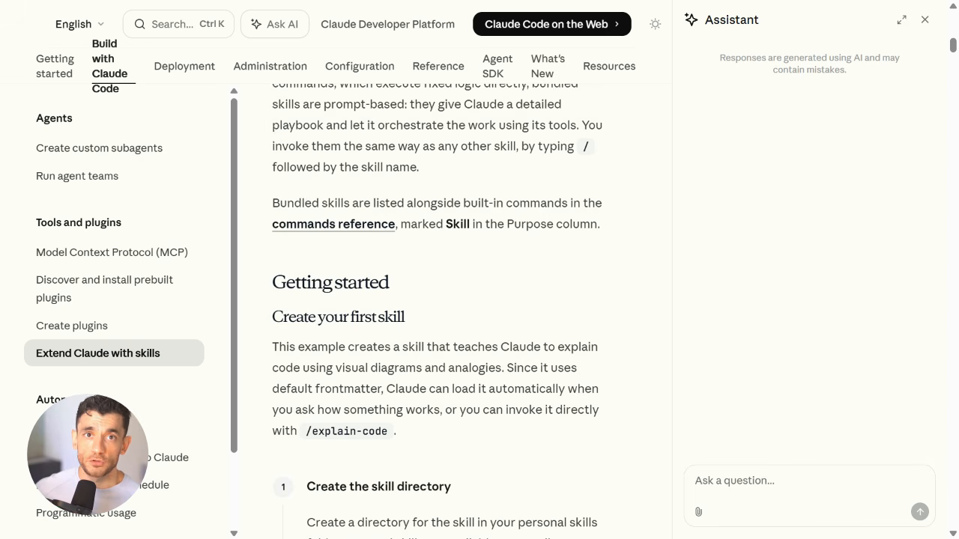
scroll(437, 306, "down", 4)
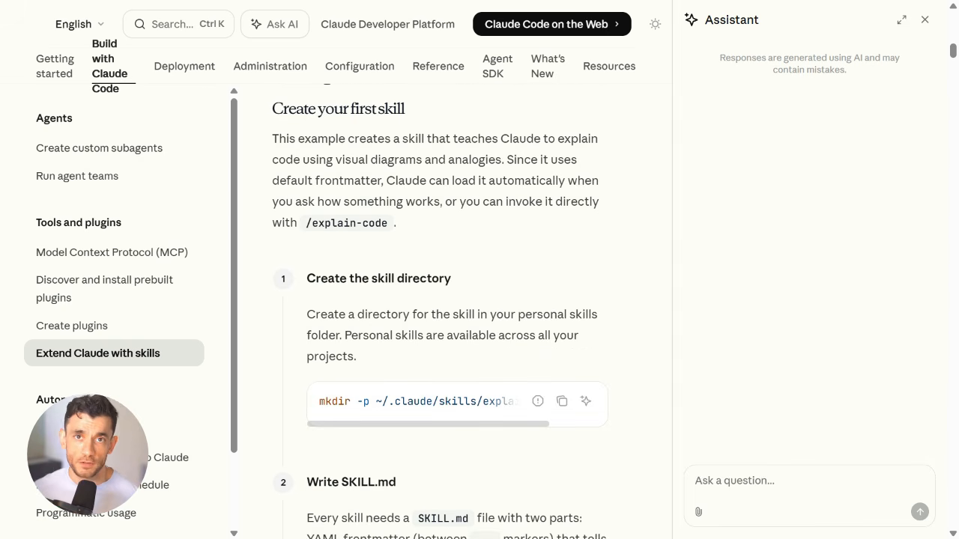
scroll(437, 305, "down", 6)
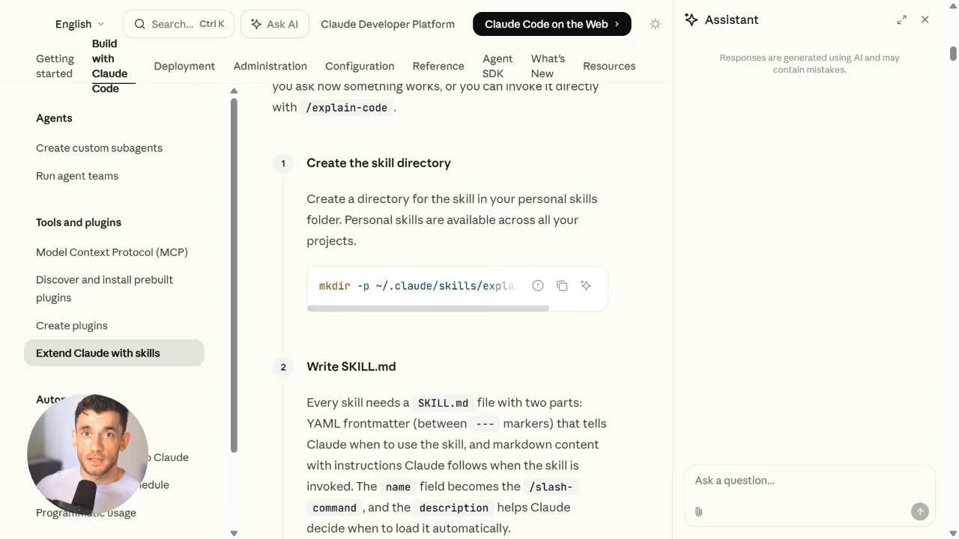
Step: Read the Claude Code documentation on writing SKILL.md, testing the skill, where skills live and nested directory discovery
scroll(437, 305, "down", 3)
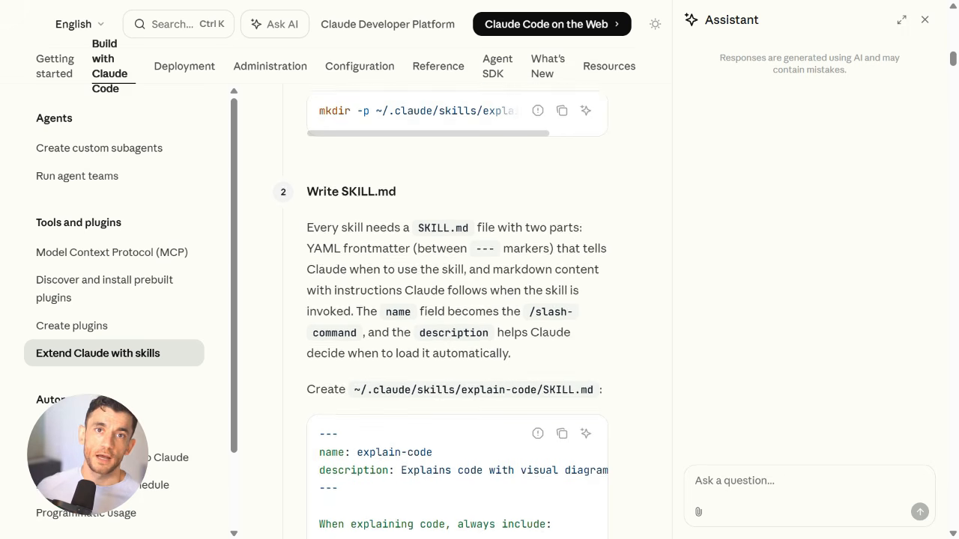
scroll(457, 300, "down", 3)
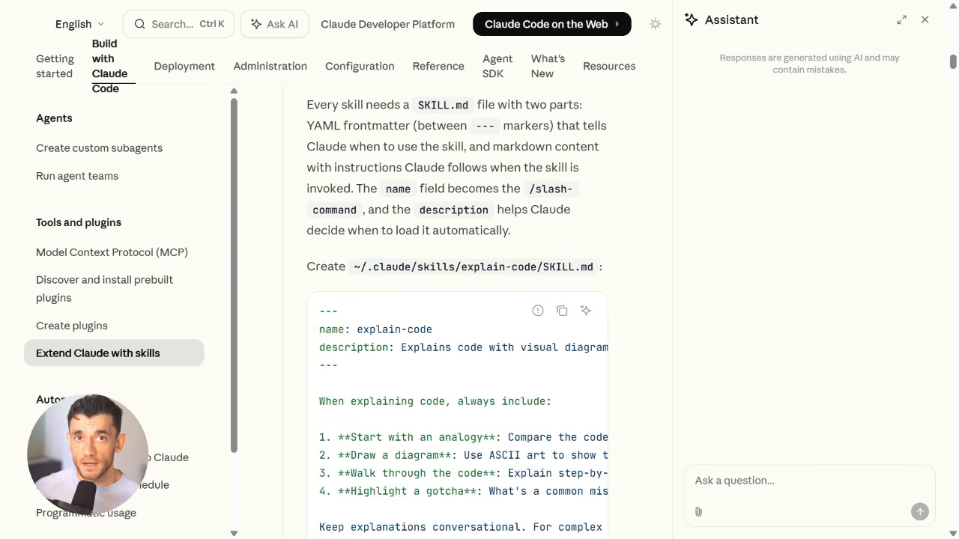
scroll(457, 300, "down", 4)
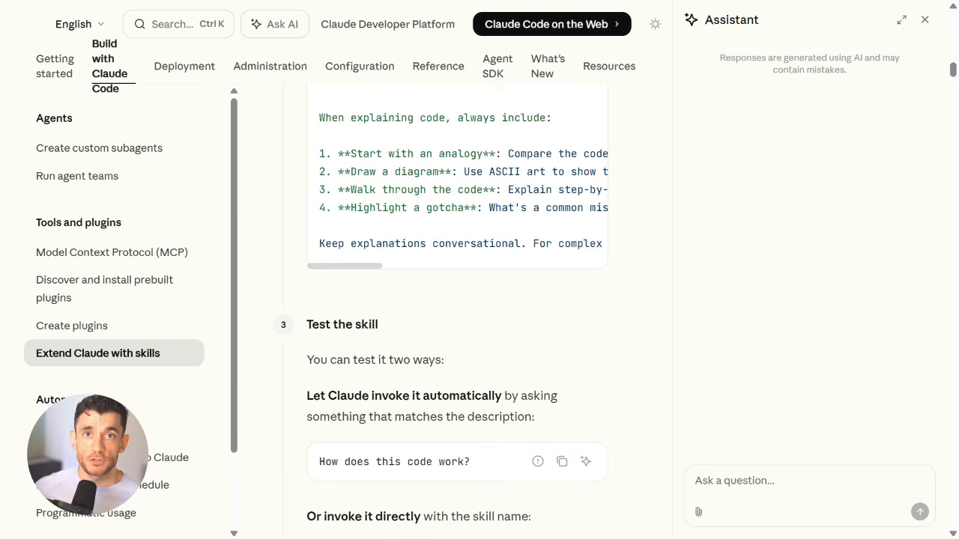
scroll(457, 300, "down", 5)
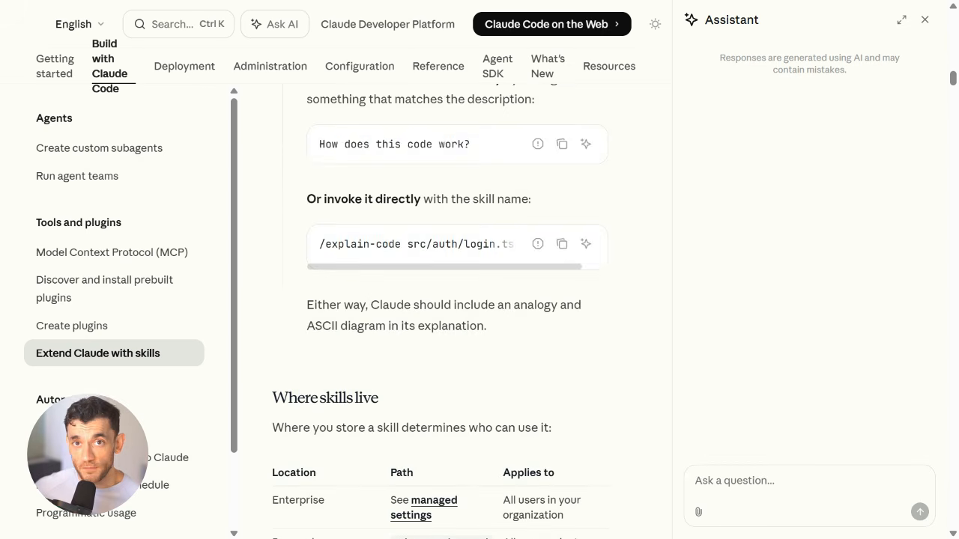
scroll(441, 300, "down", 6)
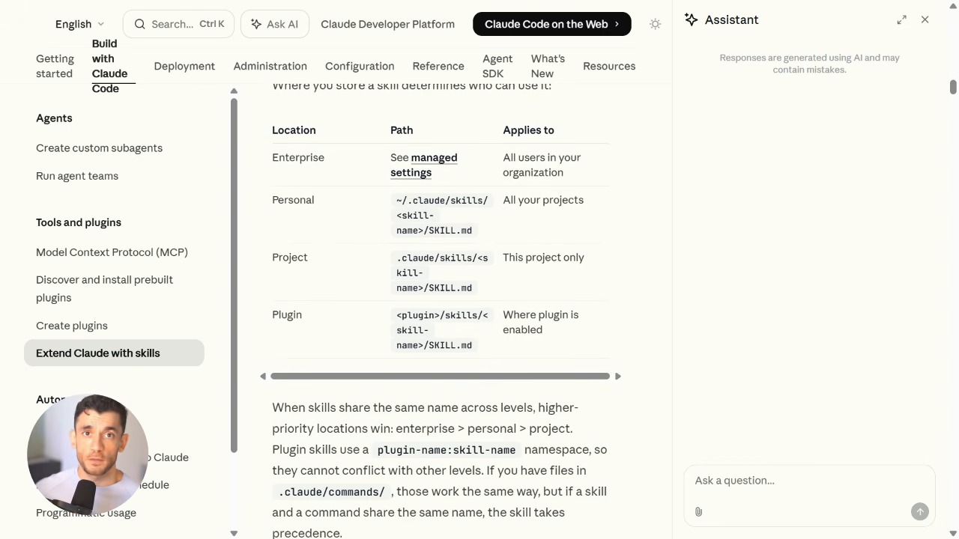
scroll(440, 299, "down", 3)
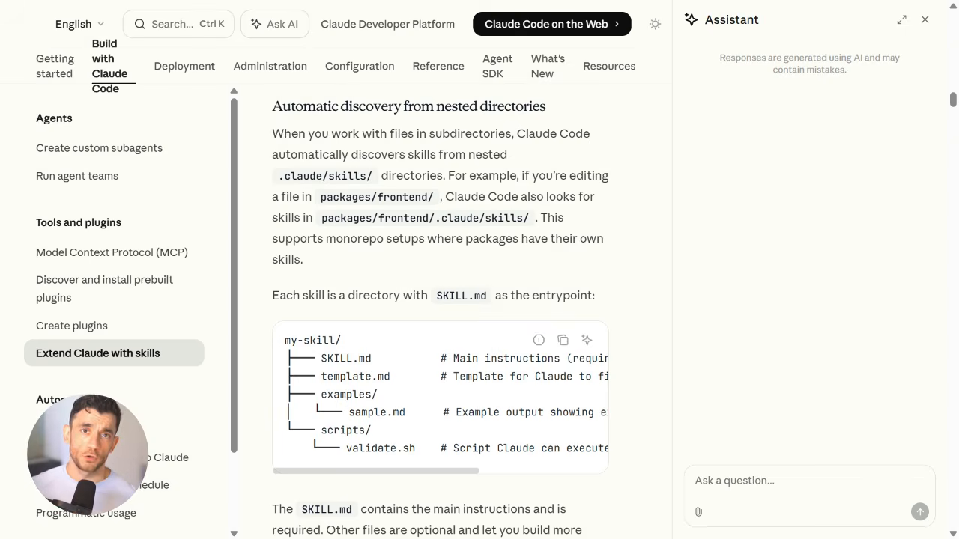
Step: Switch to The Marketing Forum notebook in NotebookLM and submit the seven-point extraction prompt requesting viral hooks, formats, 10 content ideas and a "Content Strategy Brief"
key("ctrl+a")
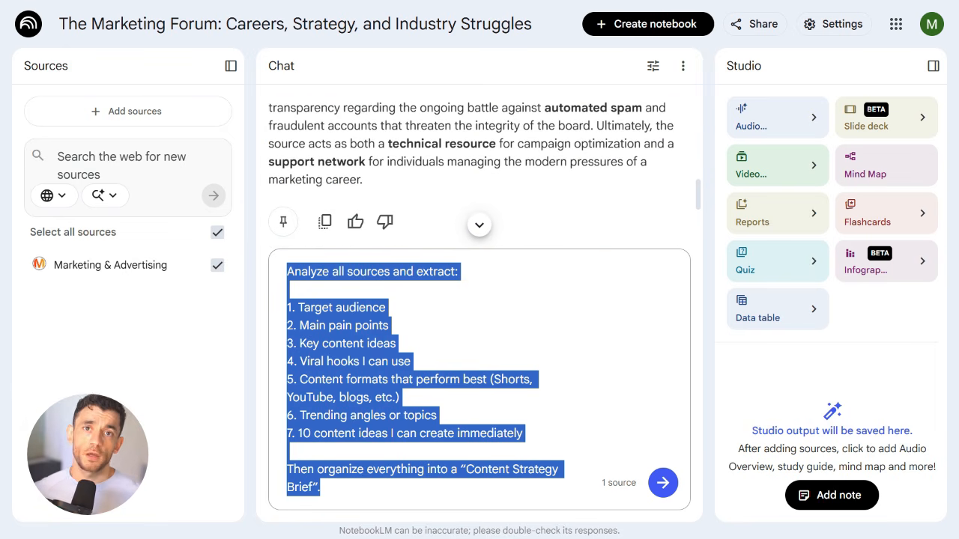
key("Return")
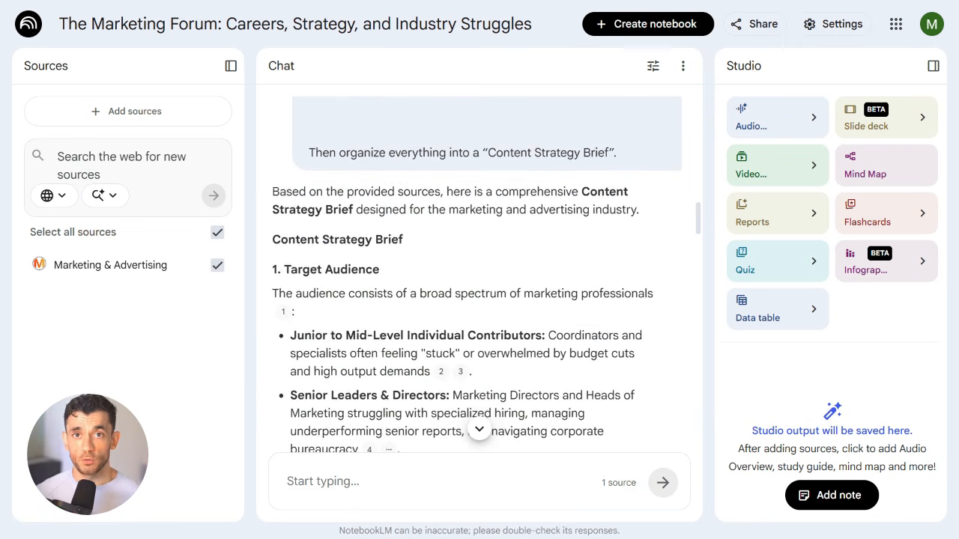
Step: Read the new brief's introduction and the start of its Target Audience section, including junior to mid-level contributors
left_click_drag(272, 191, 624, 209)
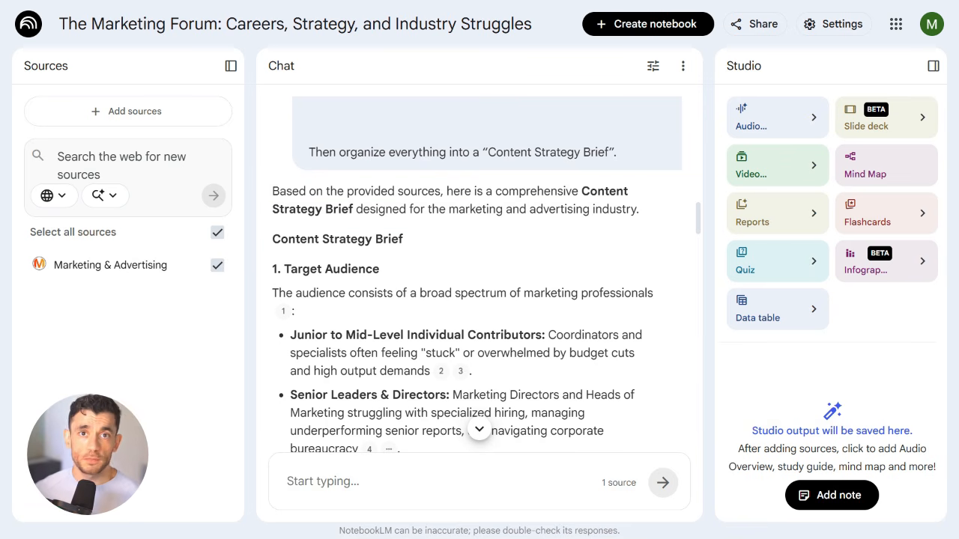
scroll(486, 276, "down", 2)
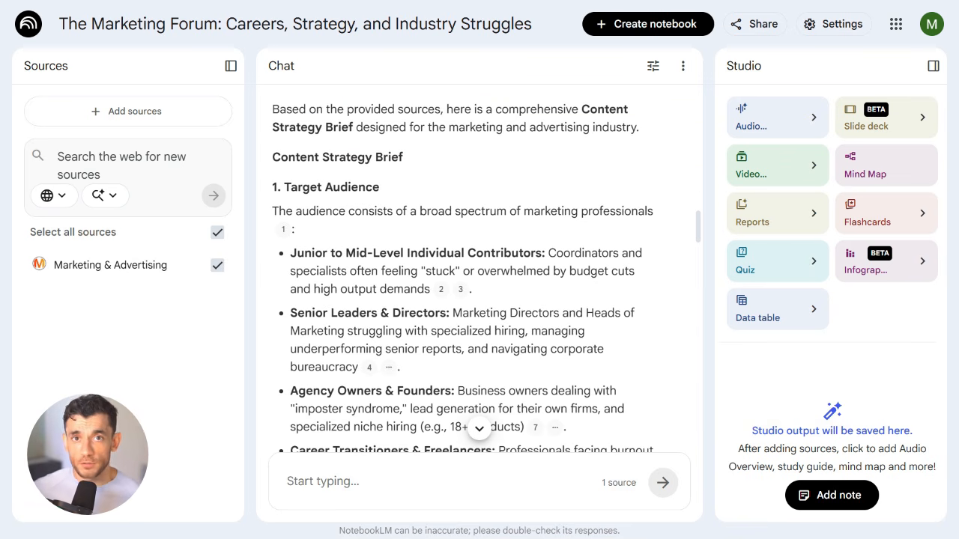
left_click_drag(273, 187, 380, 187)
left_click(380, 187)
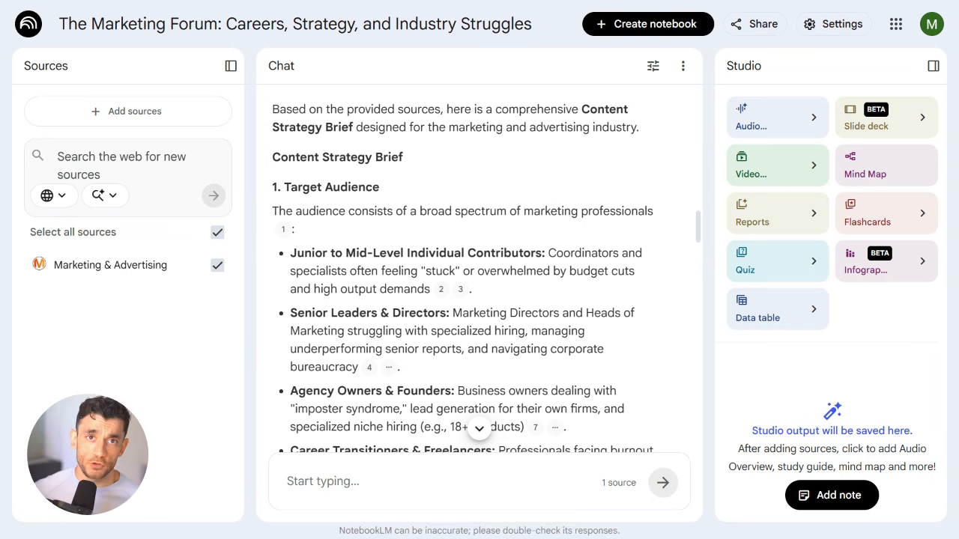
scroll(480, 274, "down", 2)
left_click_drag(290, 179, 471, 216)
scroll(462, 273, "down", 2)
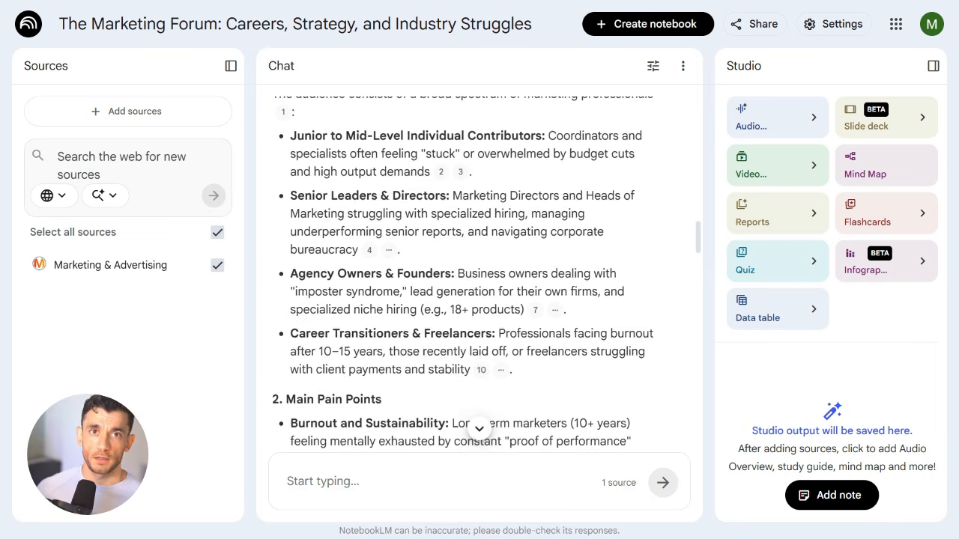
Step: Examine the Senior Leaders & Directors and Agency Owners & Founders entries of the Target Audience section
left_click_drag(290, 180, 547, 216)
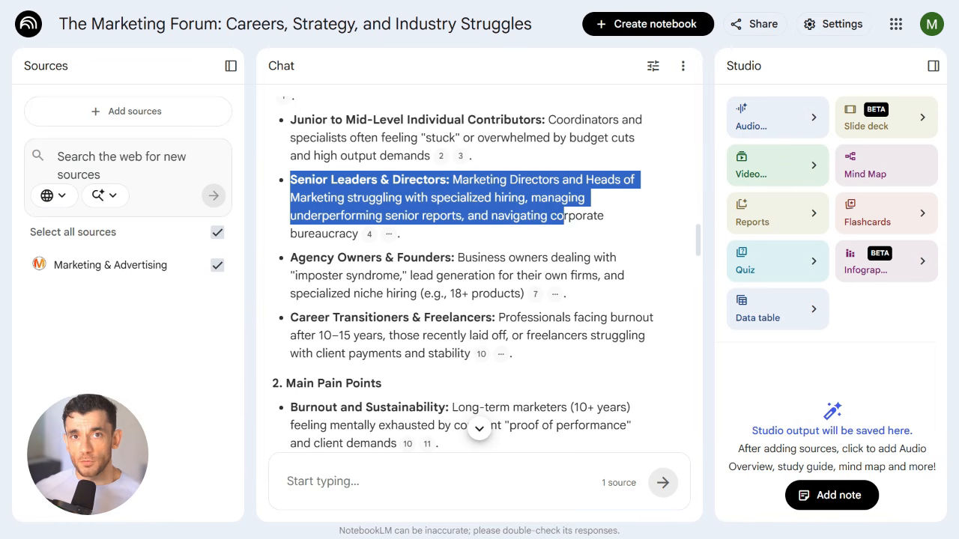
left_click(563, 217)
scroll(563, 216, "down", 1)
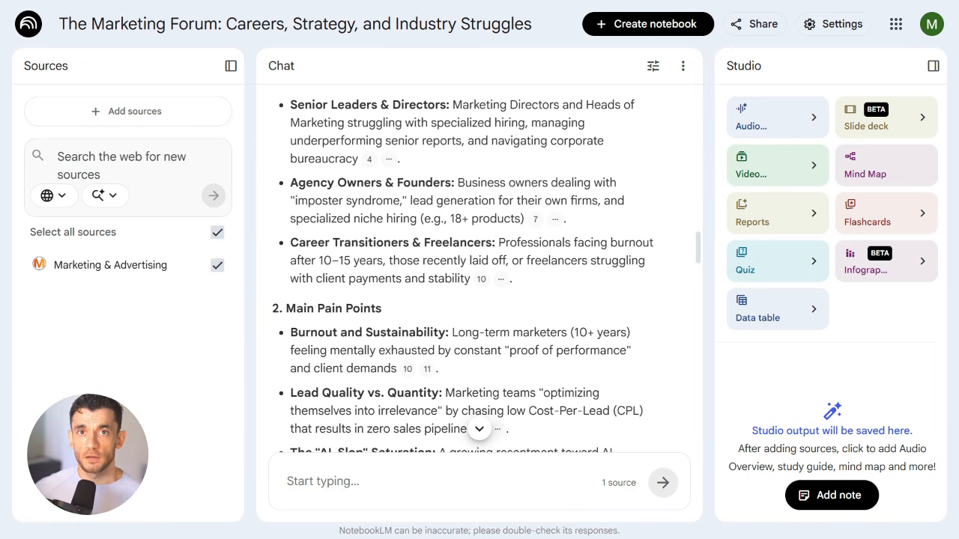
left_click_drag(290, 182, 524, 218)
left_click(564, 218)
scroll(564, 218, "down", 2)
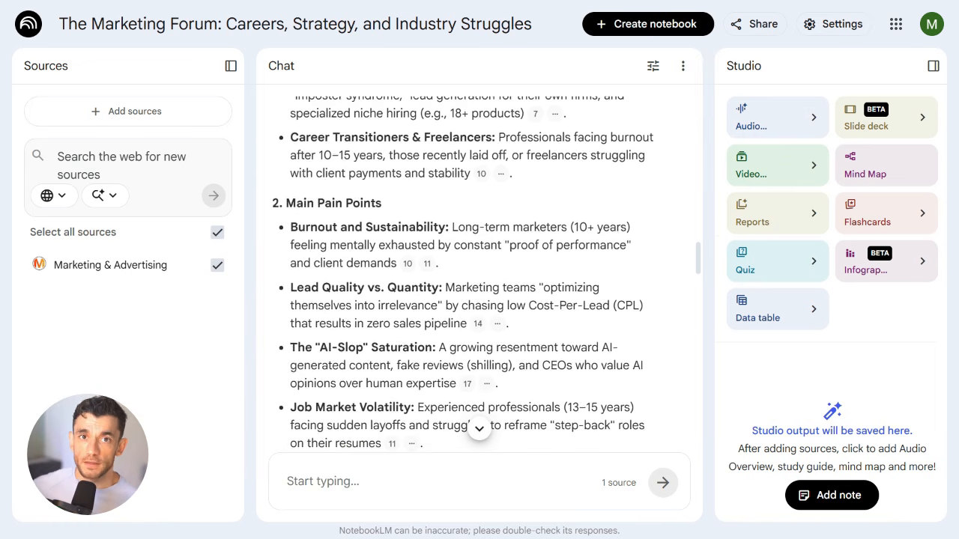
Step: Examine the Main Pain Points section of the brief, from burnout and lead quality through job market volatility to unrealistic expectations
left_click_drag(278, 201, 564, 347)
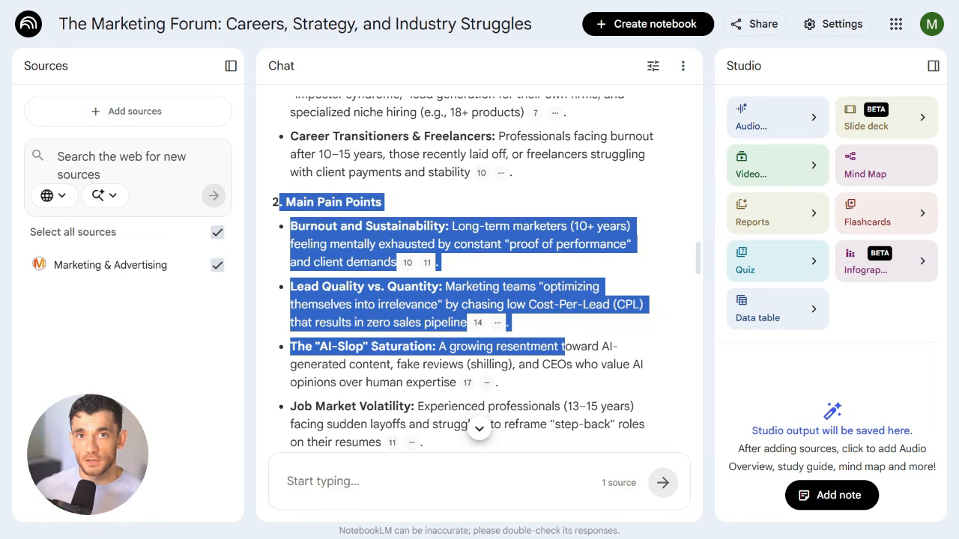
left_click(564, 346)
scroll(564, 346, "down", 3)
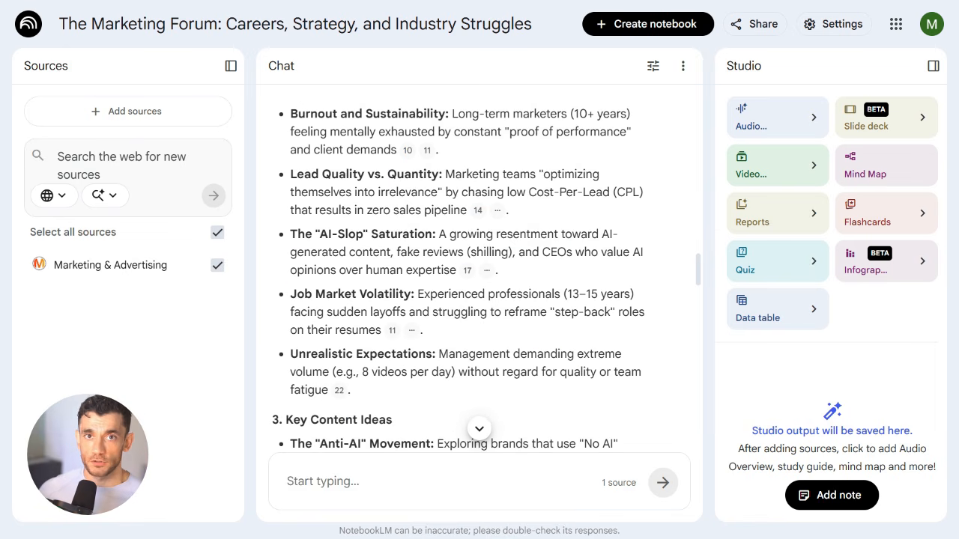
left_click_drag(290, 294, 624, 371)
left_click(642, 372)
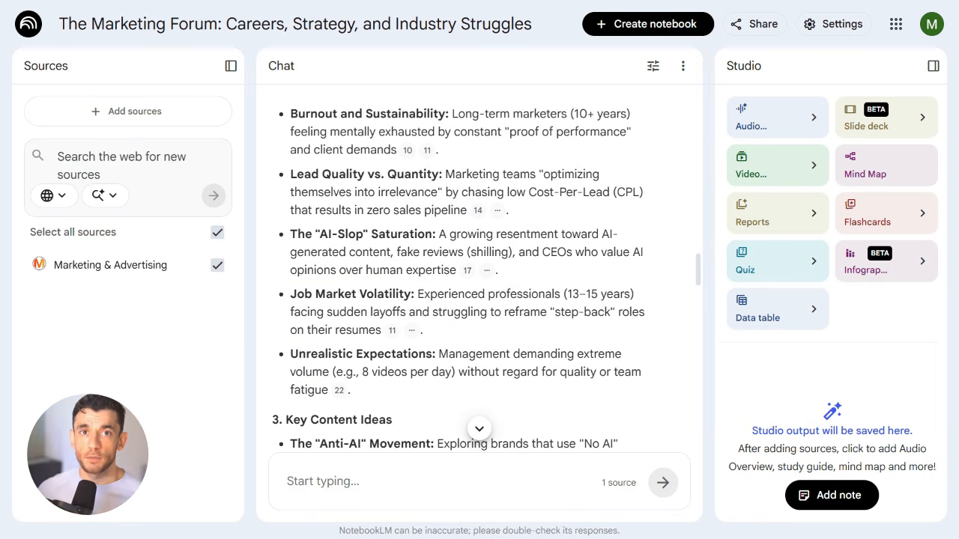
Step: Examine the Key Content Ideas section of the brief, from the "Anti-AI" Movement through Mental Health/Career Longevity
scroll(642, 372, "down", 3)
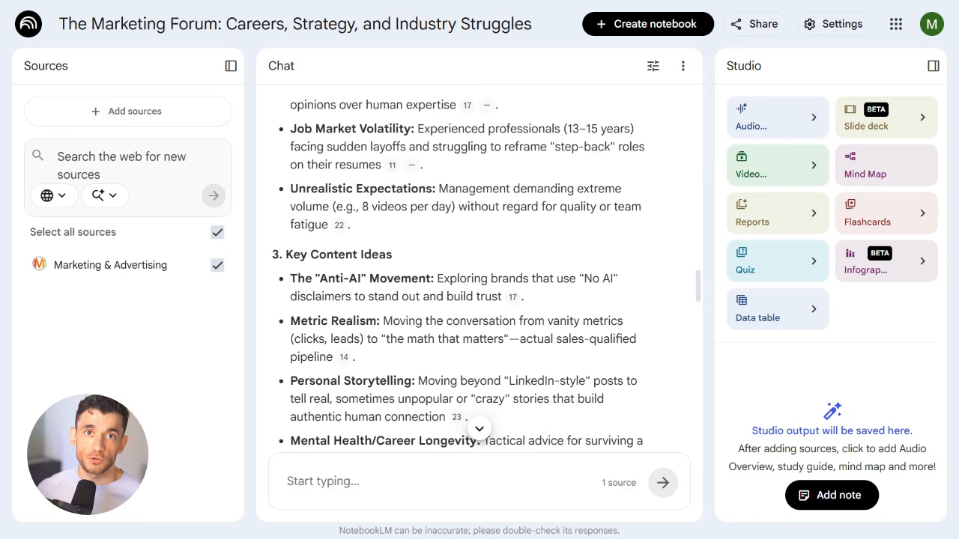
scroll(479, 270, "down", 1)
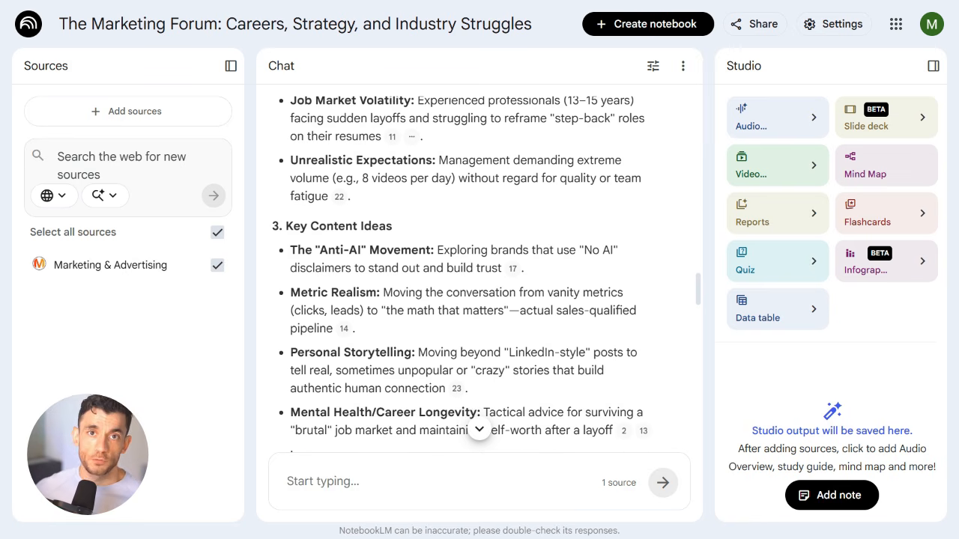
left_click_drag(272, 225, 644, 413)
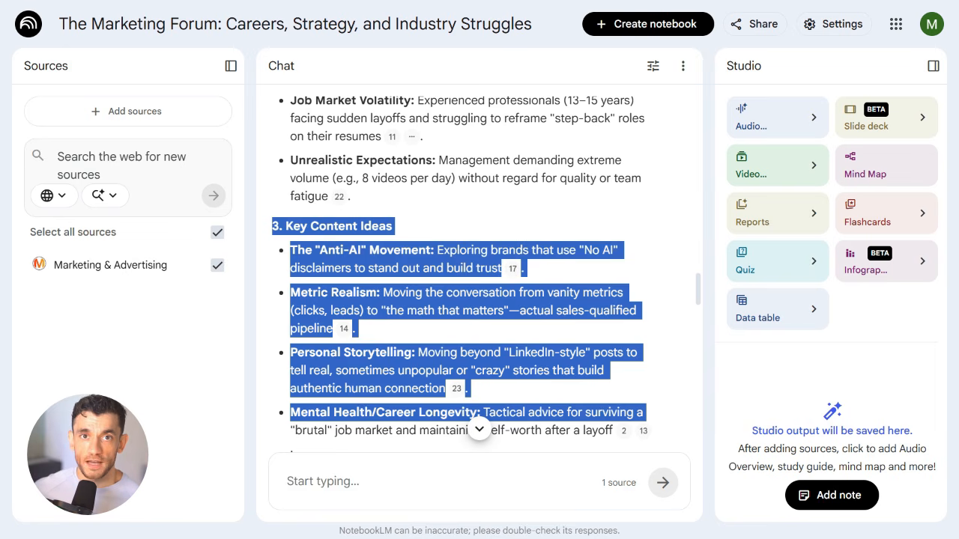
left_click(646, 414)
scroll(459, 267, "down", 1)
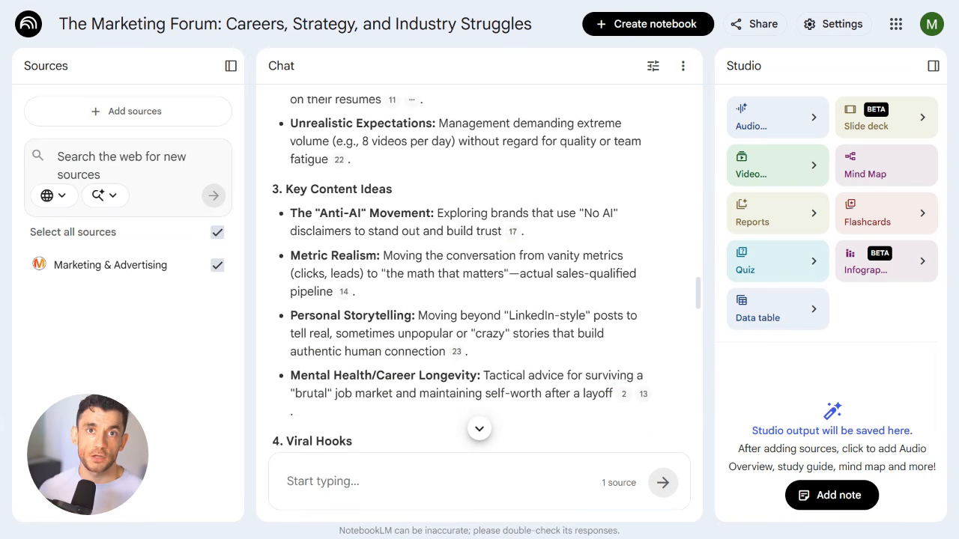
Step: Read the opening entries of the brief's Viral Hooks section
scroll(459, 267, "down", 3)
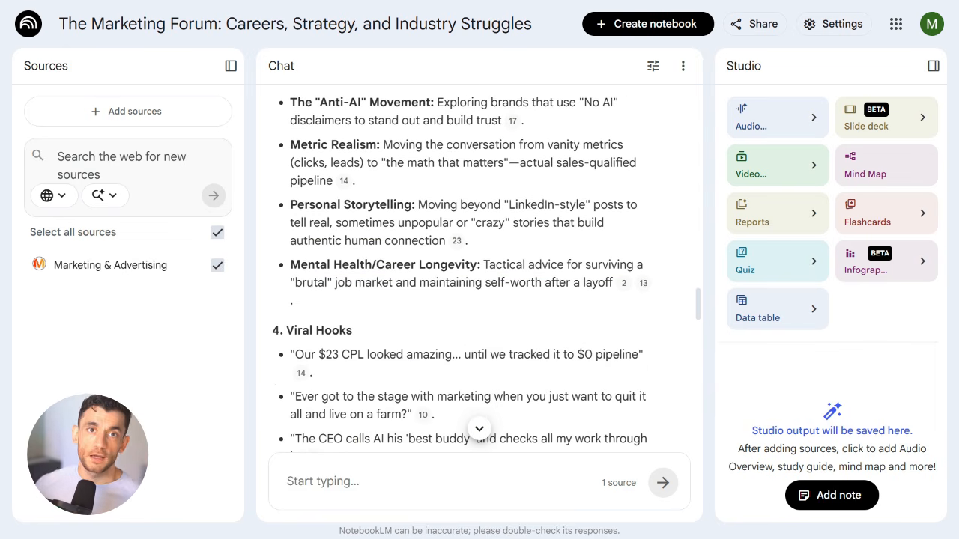
scroll(459, 266, "down", 1)
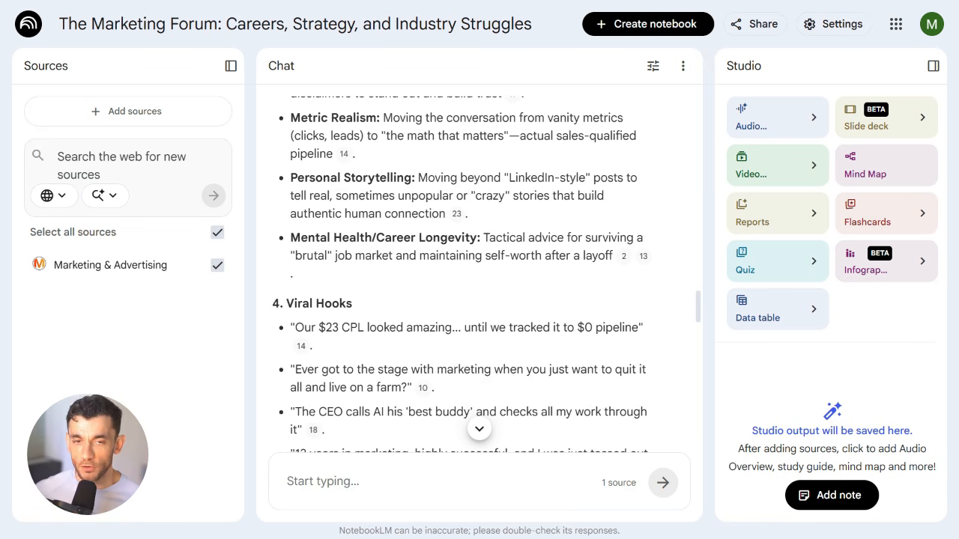
scroll(459, 267, "down", 1)
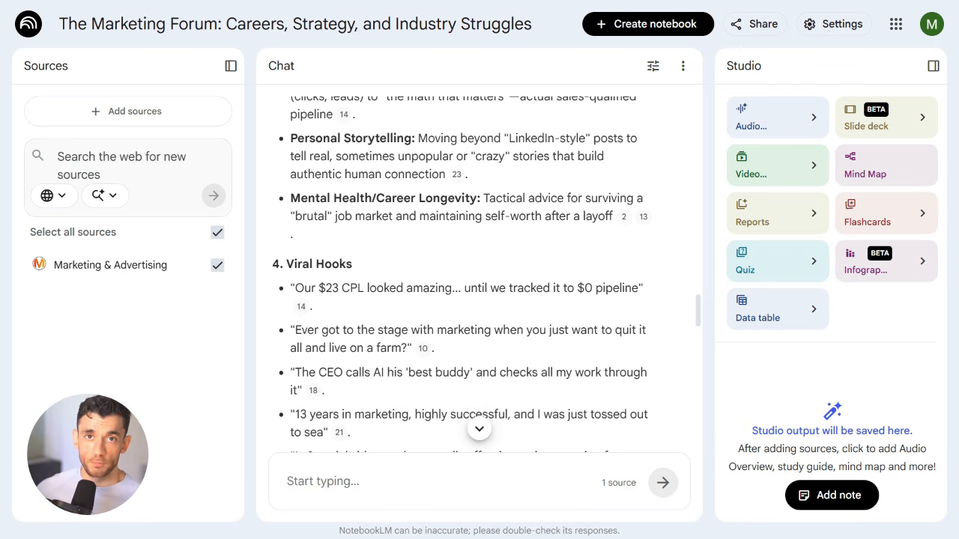
scroll(479, 278, "down", 2)
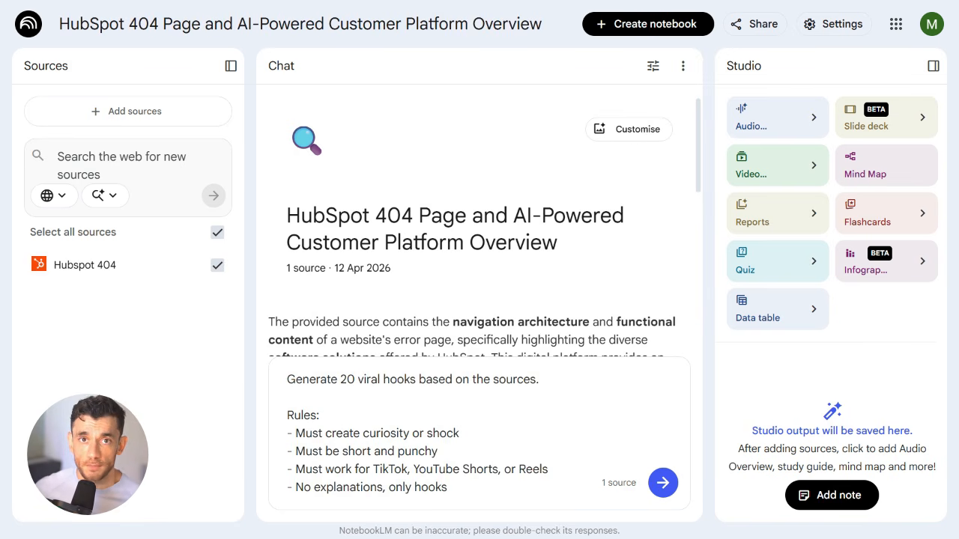
Step: In the HubSpot 404 notebook, submit the prompt for 20 viral hooks with rules for curiosity, short punchy wording, short-form video platforms and no explanations
left_click_drag(287, 379, 531, 379)
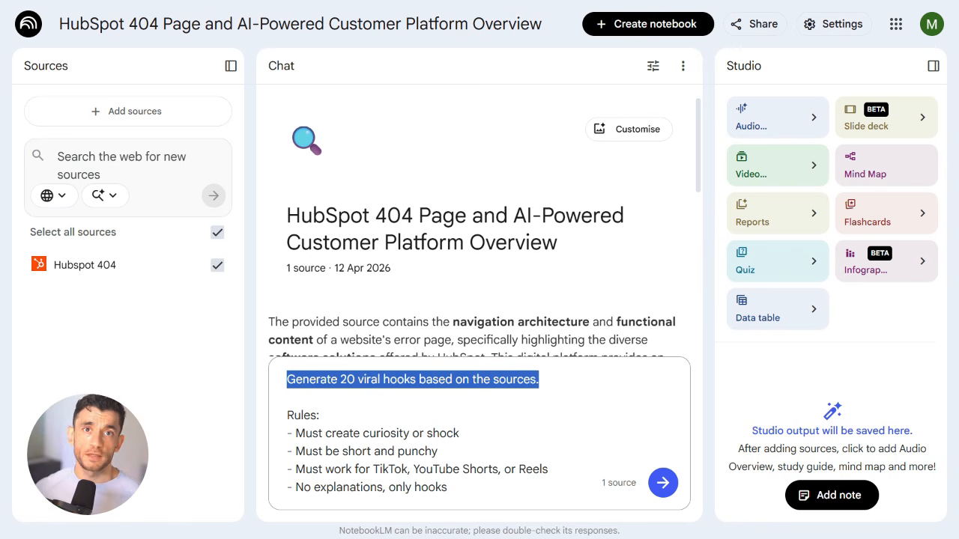
left_click(538, 380)
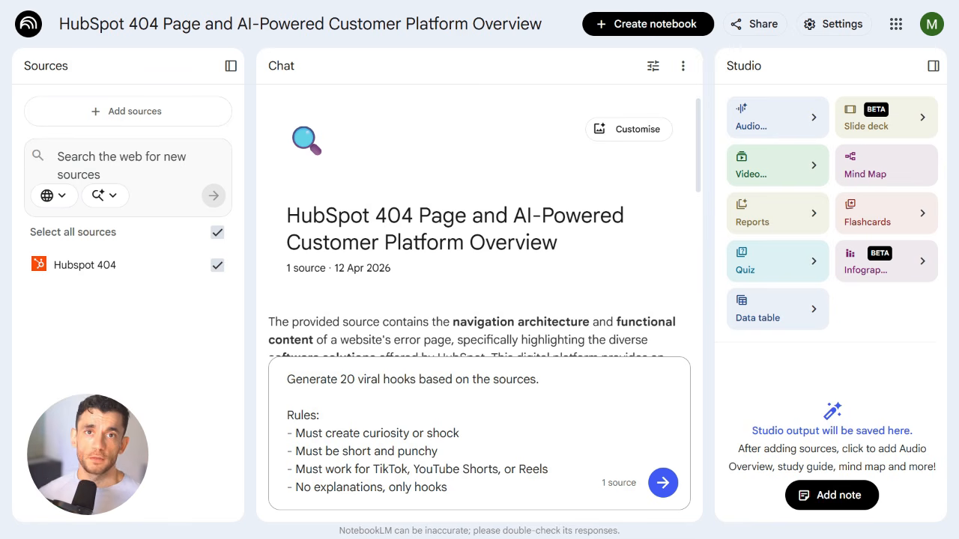
left_click_drag(287, 415, 448, 487)
left_click(448, 488)
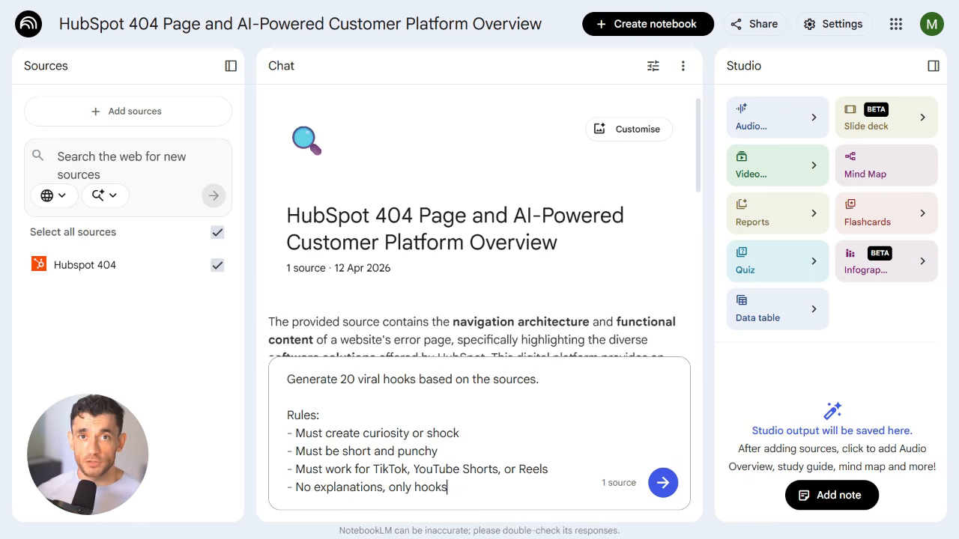
key("Return")
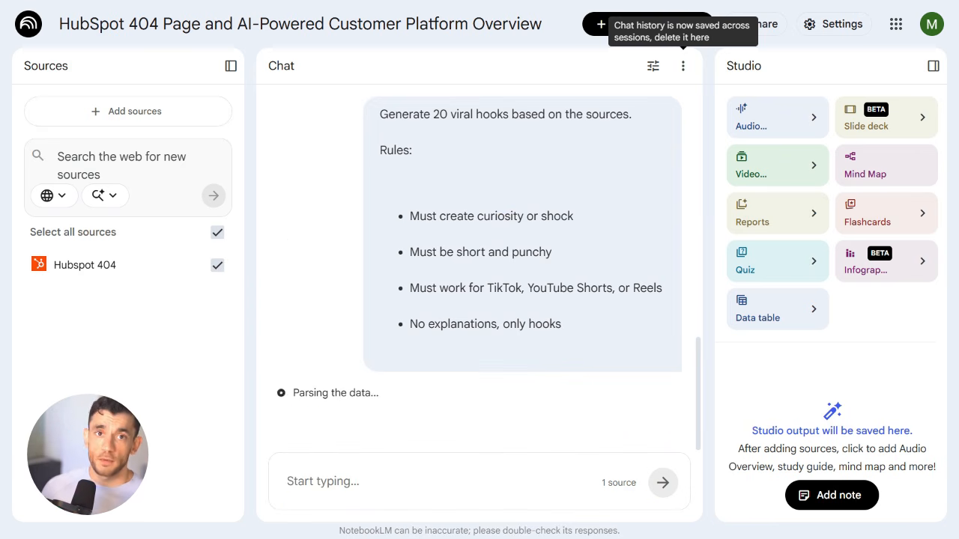
Step: Read the generated viral hooks one by one, from the first through the eighth about DuoLingo's TikTok strategy
left_click_drag(290, 249, 484, 249)
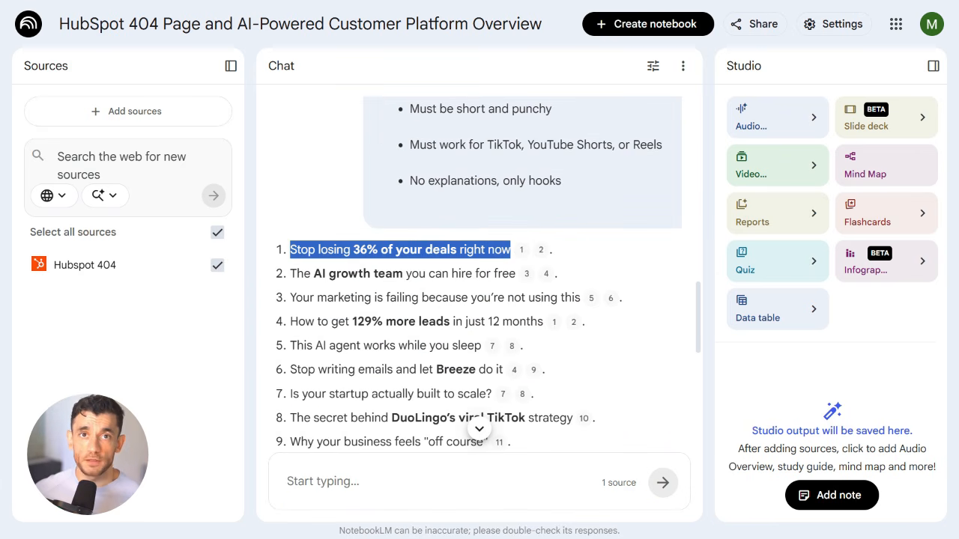
left_click_drag(290, 273, 516, 274)
left_click_drag(290, 297, 575, 297)
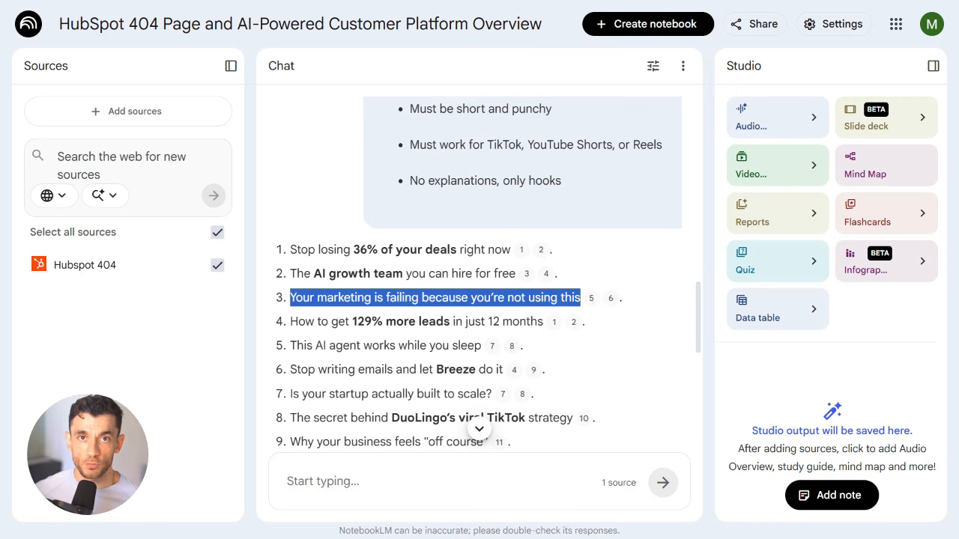
left_click_drag(290, 322, 538, 322)
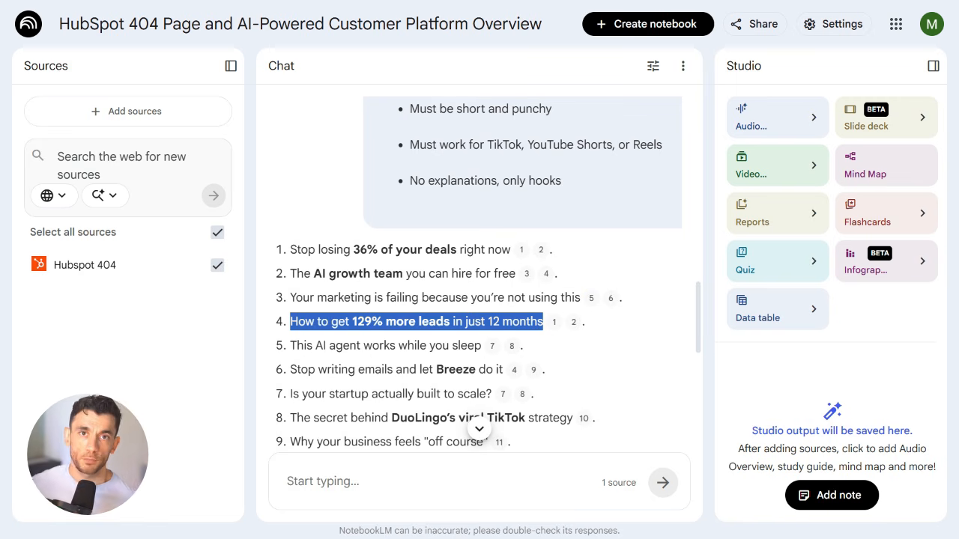
left_click_drag(290, 346, 481, 346)
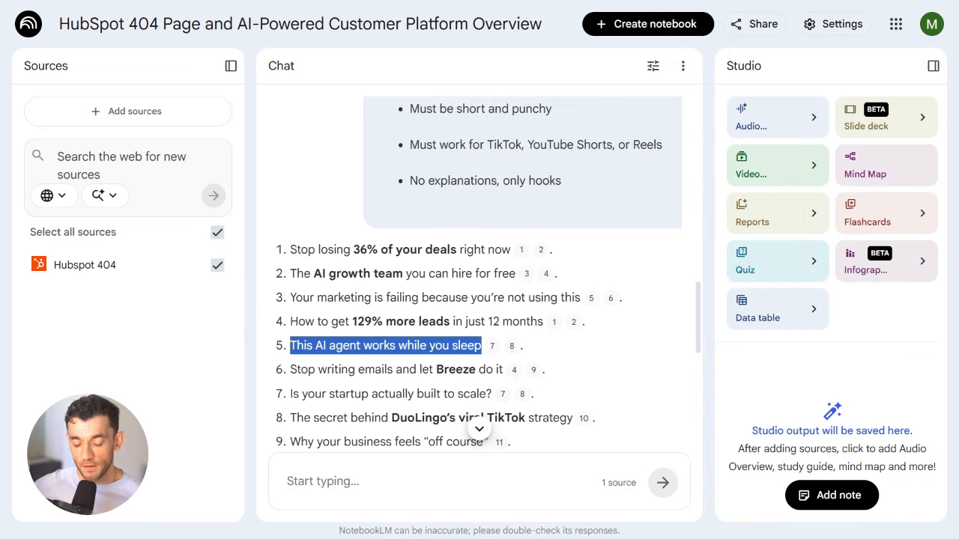
left_click_drag(290, 369, 476, 369)
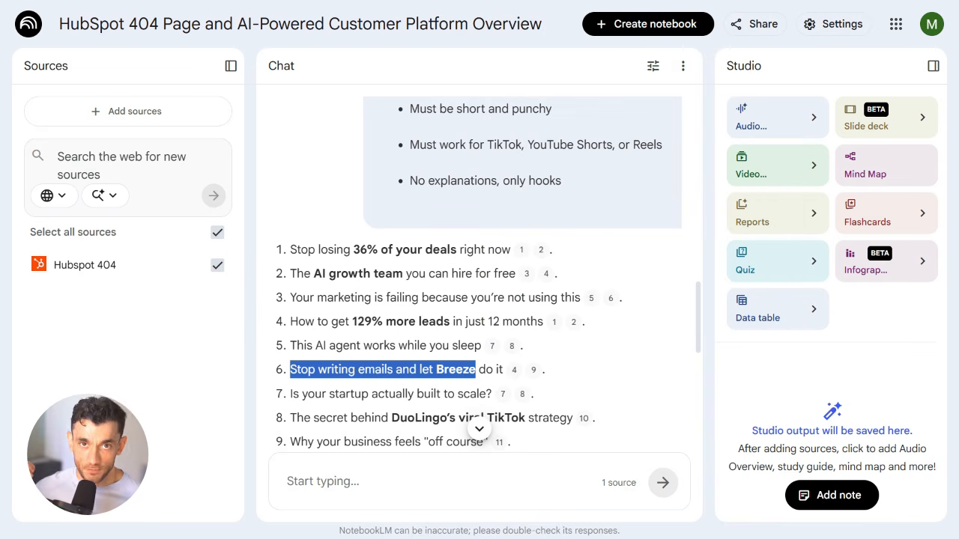
left_click_drag(290, 393, 476, 393)
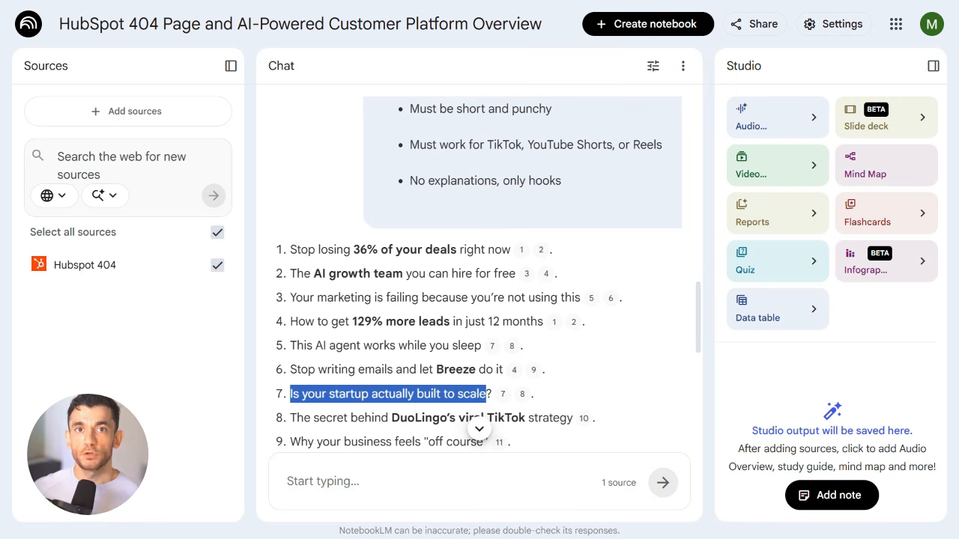
left_click_drag(290, 417, 484, 417)
left_click(484, 417)
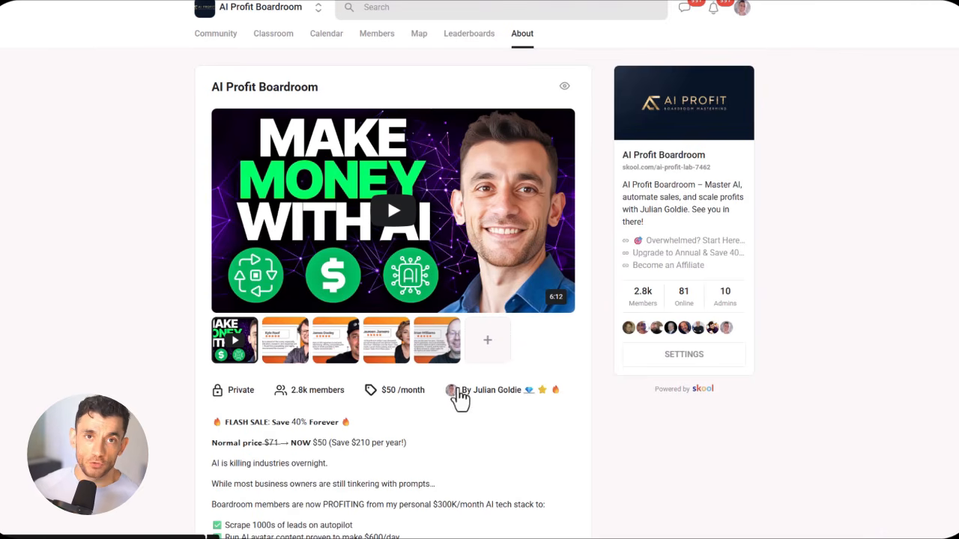
Step: Switch to the AI Profit Boardroom community on Skool, review its About description and browse its Classroom courses
scroll(438, 393, "down", 4)
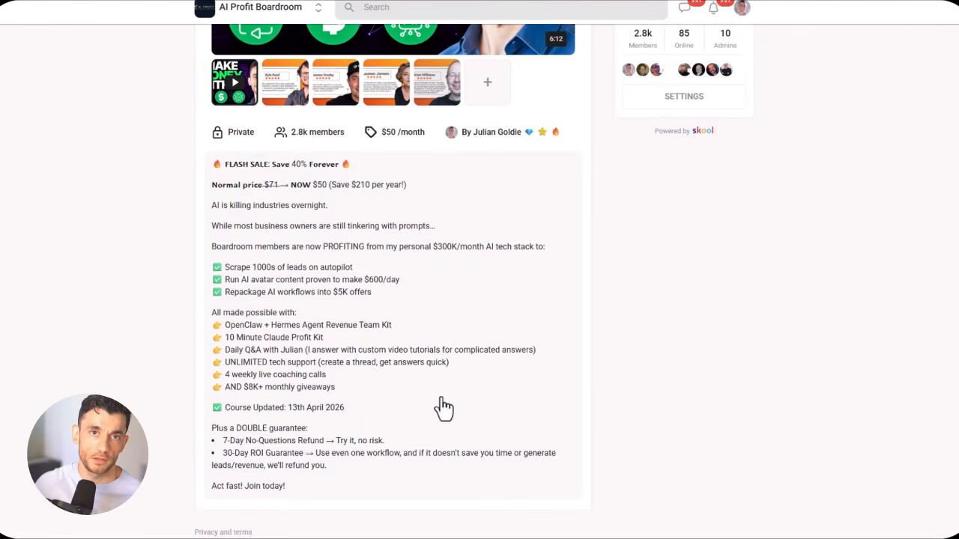
scroll(387, 396, "up", 4)
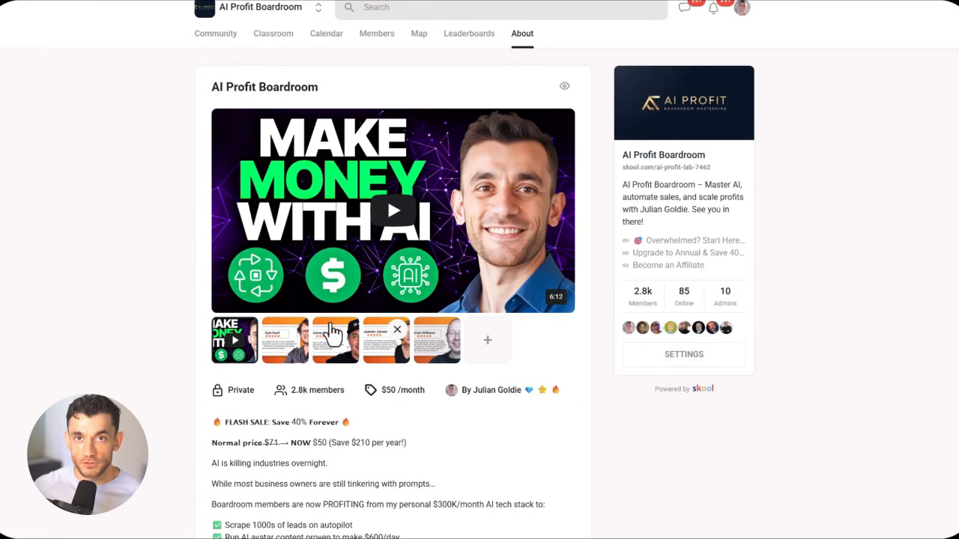
left_click(283, 45)
scroll(467, 274, "down", 3)
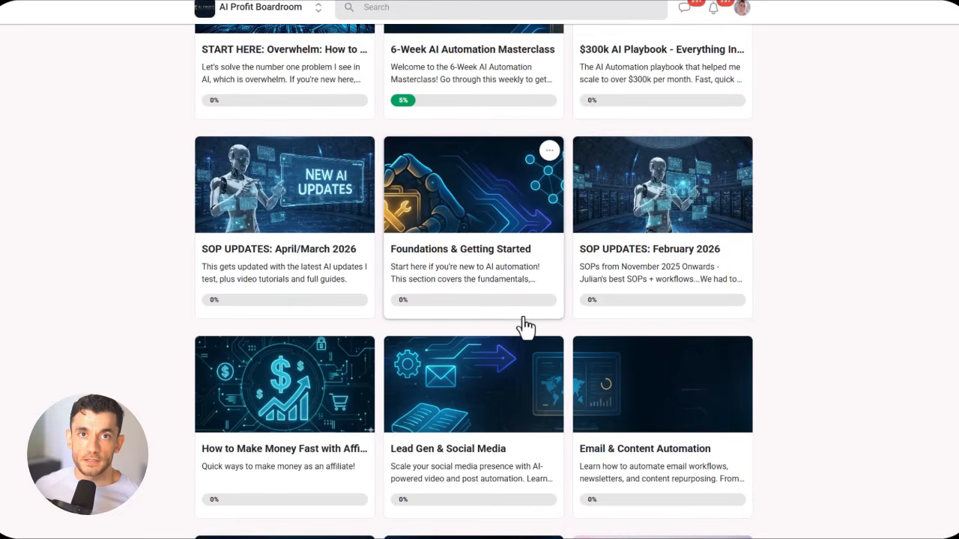
scroll(617, 359, "down", 5)
scroll(466, 359, "down", 3)
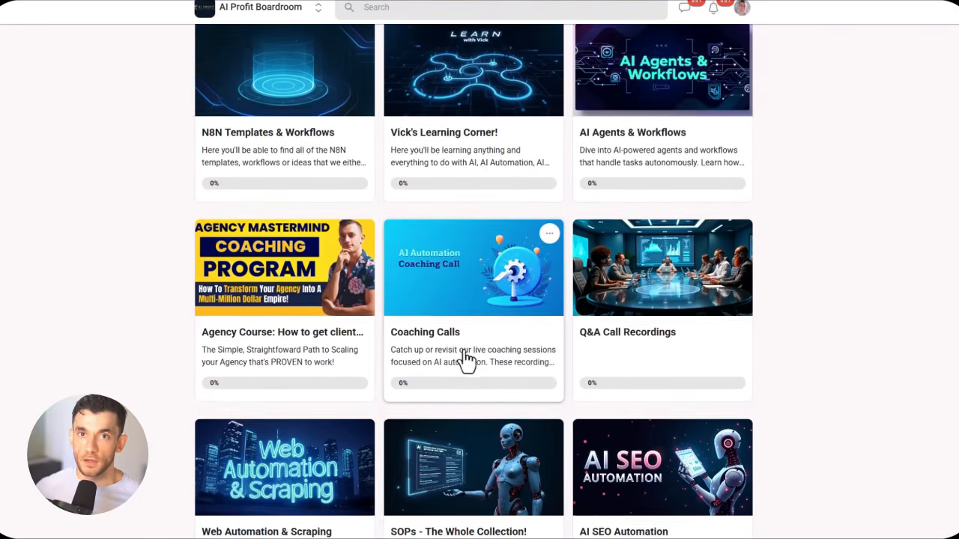
scroll(466, 359, "down", 12)
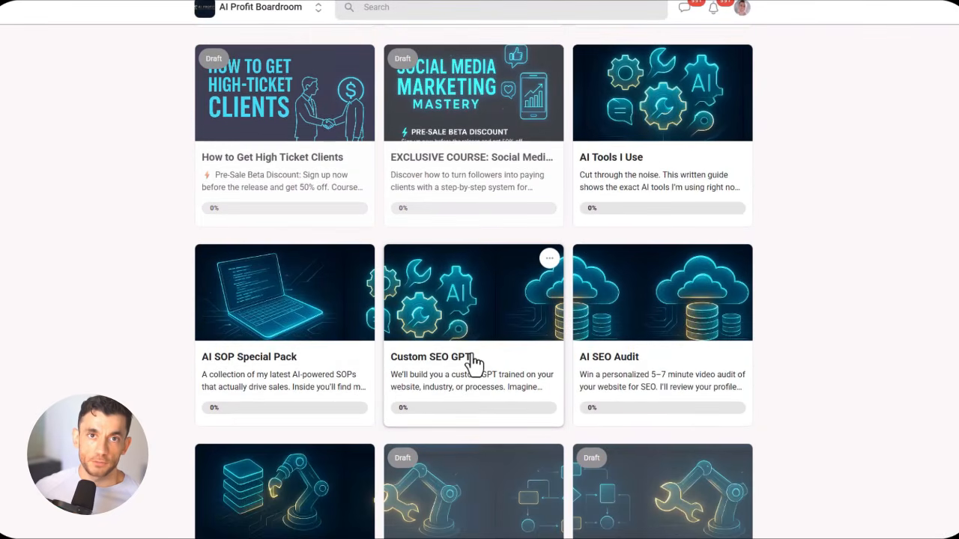
scroll(475, 360, "down", 2)
scroll(475, 359, "up", 12)
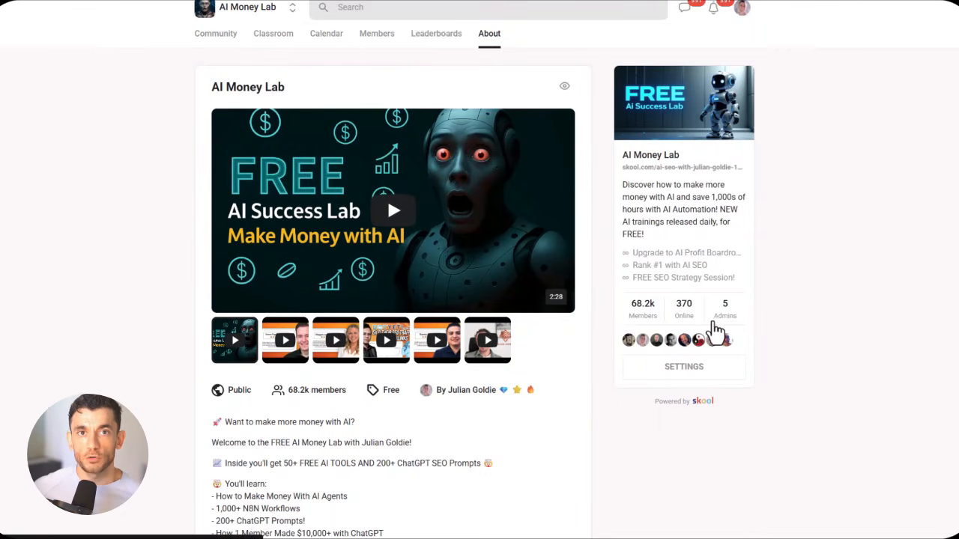
Step: Switch to the AI Money Lab community on Skool and look through its About description and Classroom courses
scroll(569, 313, "down", 3)
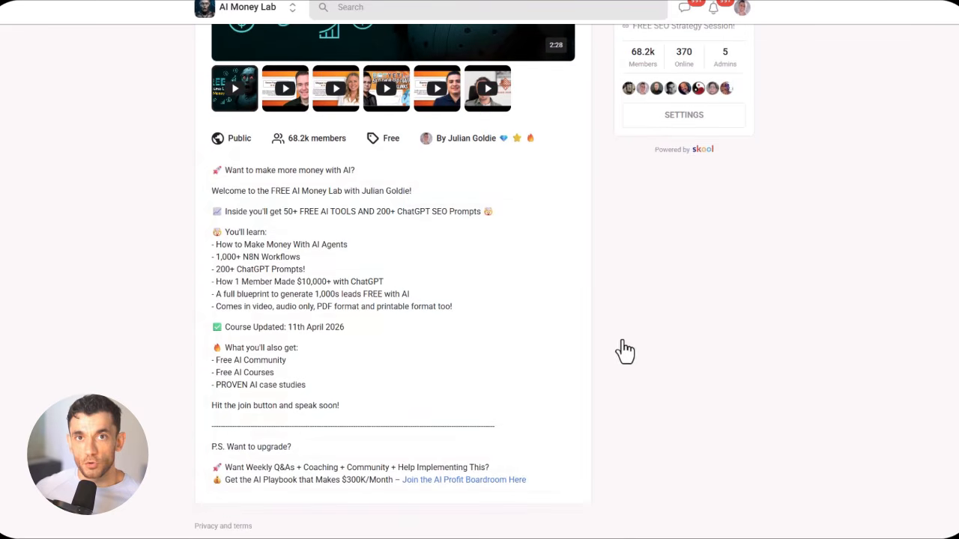
scroll(614, 348, "up", 3)
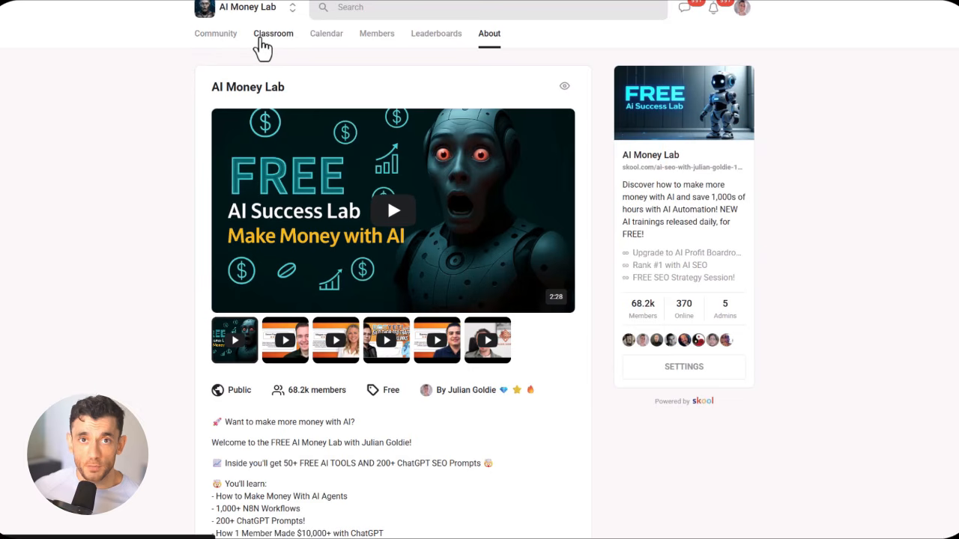
left_click(274, 59)
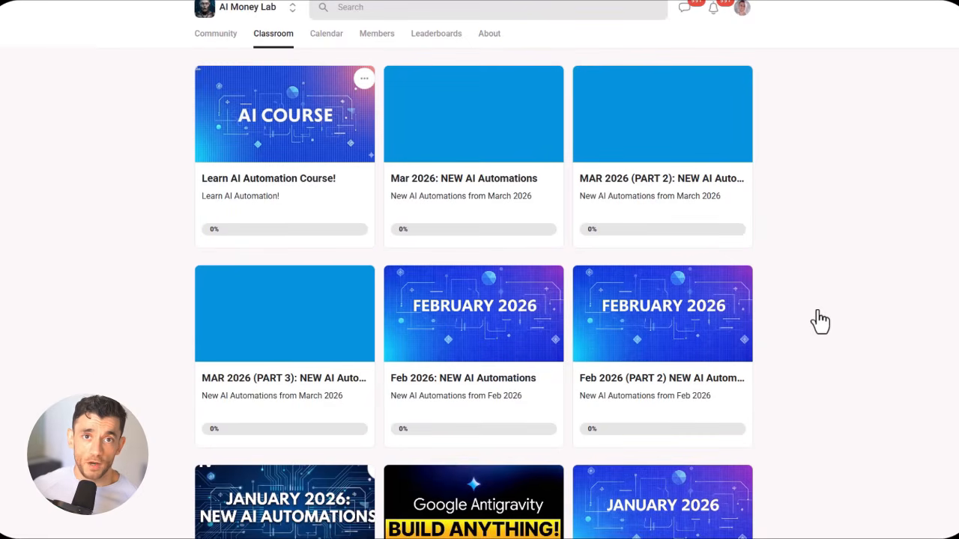
scroll(835, 306, "down", 4)
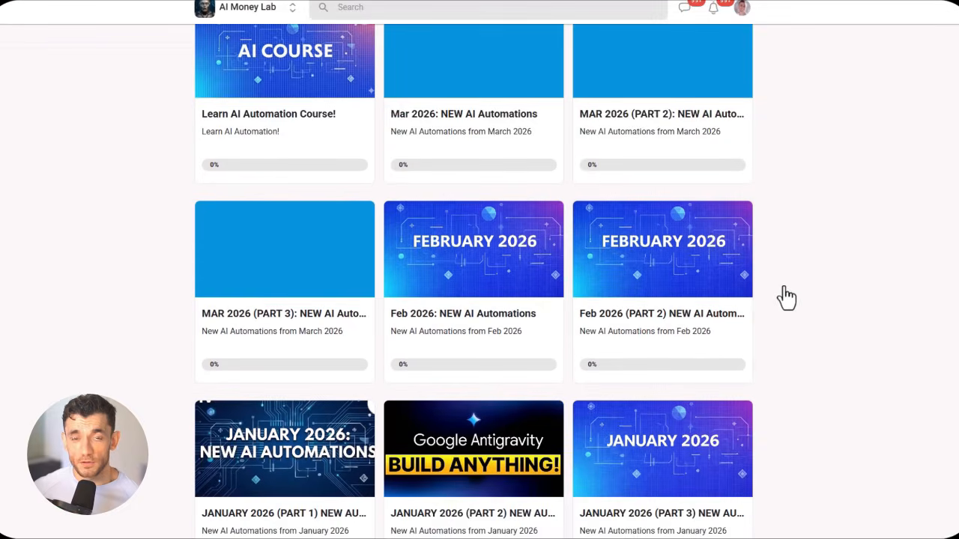
scroll(791, 332, "down", 6)
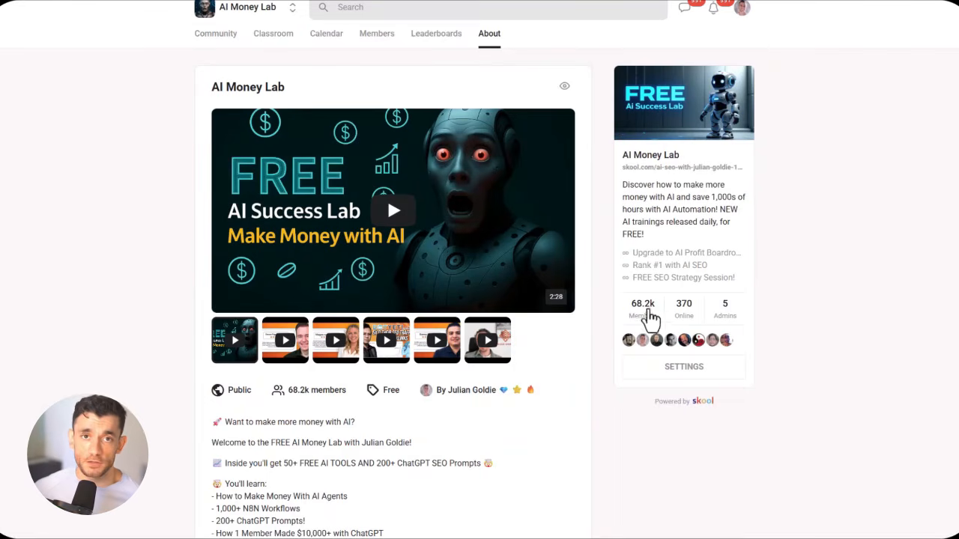
scroll(708, 329, "down", 3)
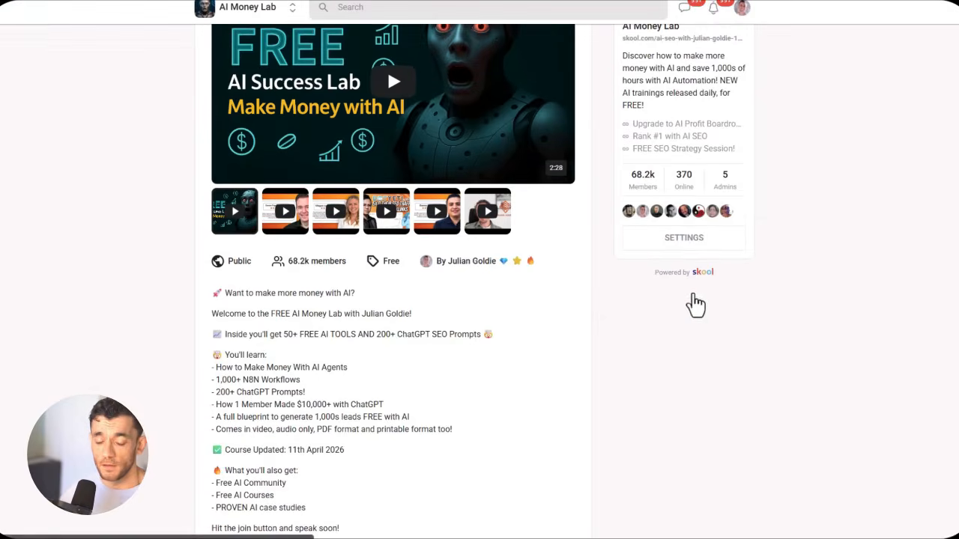
scroll(524, 341, "up", 3)
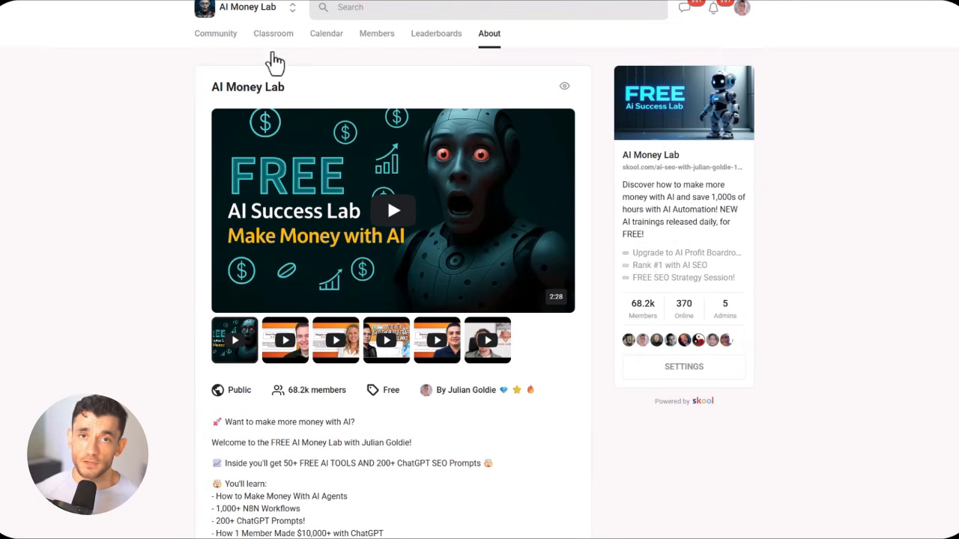